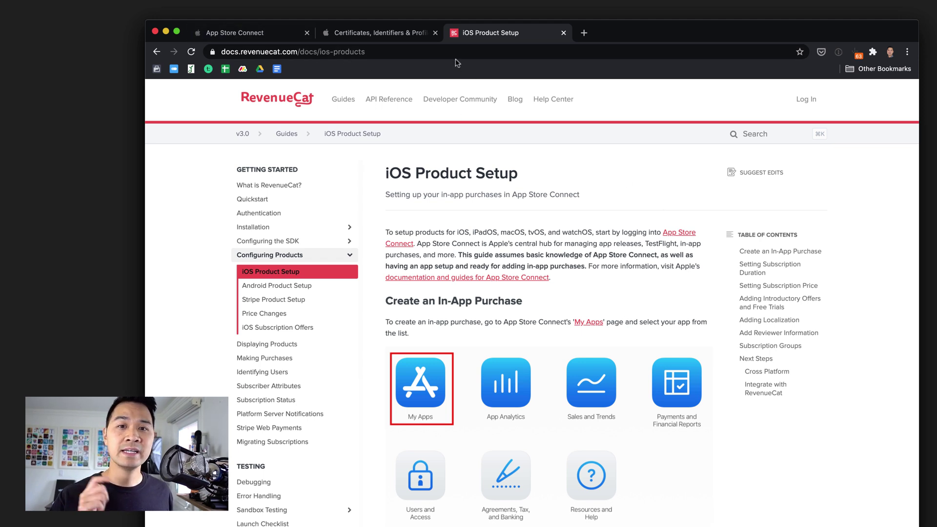
- Switch to App Store Connect and start creating an Auto-Renewable Subscription in-app purchase for the Rev Cat Demo app
{"action": "left_click", "coordinate": [228, 35]}
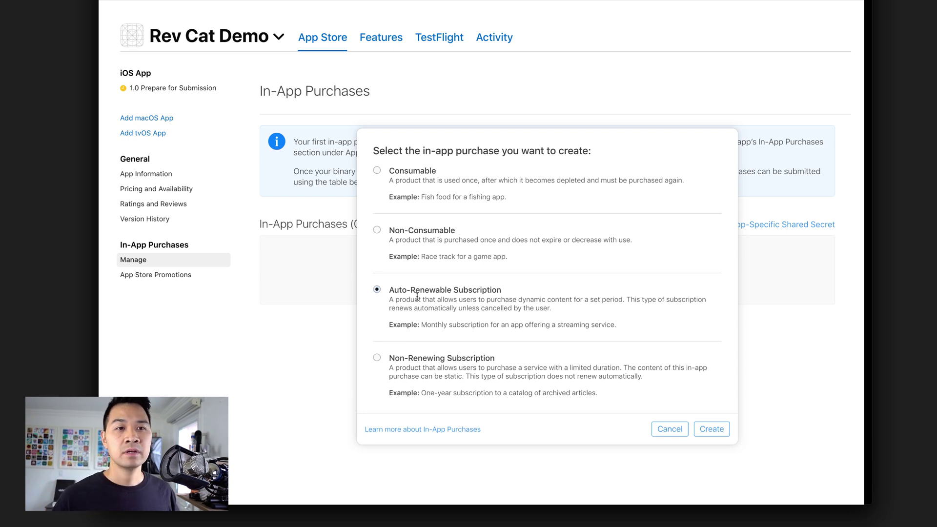
{"action": "left_click", "coordinate": [376, 289]}
{"action": "left_click", "coordinate": [712, 428]}
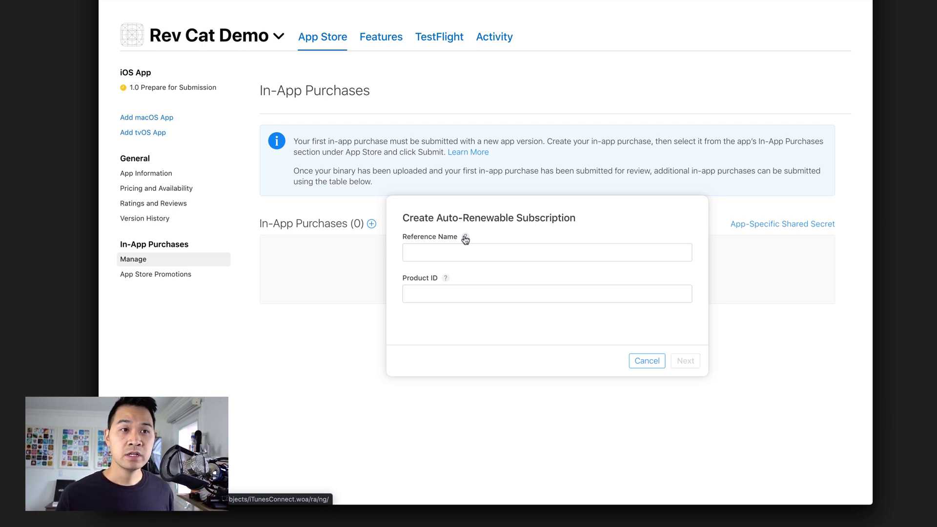
- Enter "Rev Cat Demo Annual $59.99" as the subscription's reference name
{"action": "left_click", "coordinate": [492, 254]}
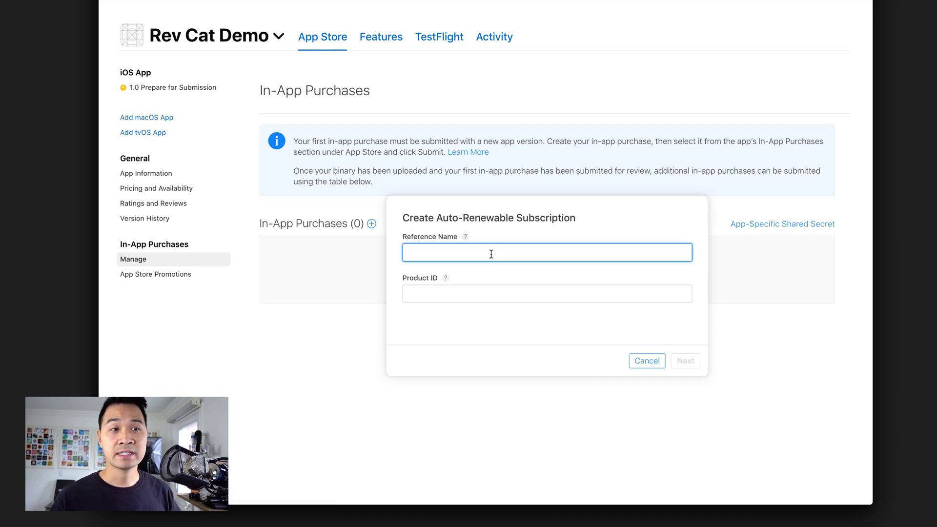
{"action": "type", "text": "Rev Ca"}
{"action": "key", "text": "BackSpace"}
{"action": "key", "text": "BackSpace"}
{"action": "type", "text": "Cat Demo Annual"}
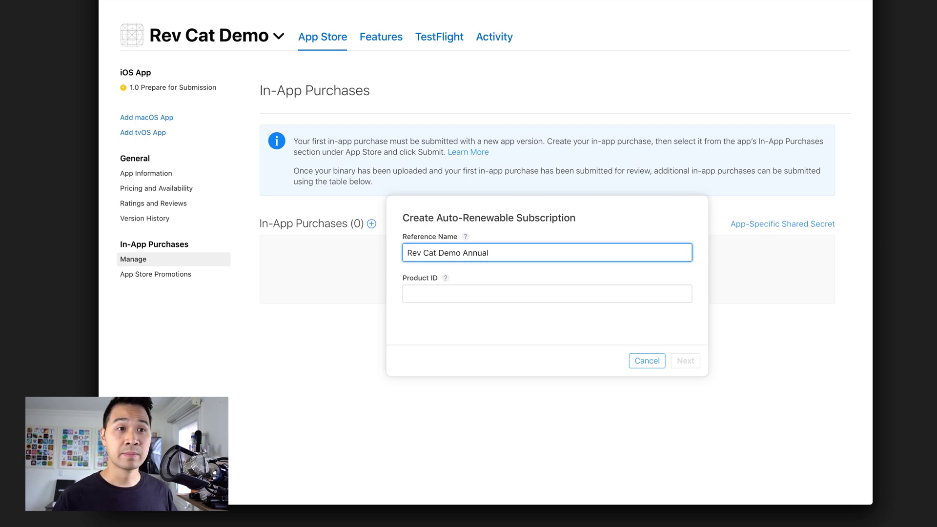
{"action": "type", "text": " $59."}
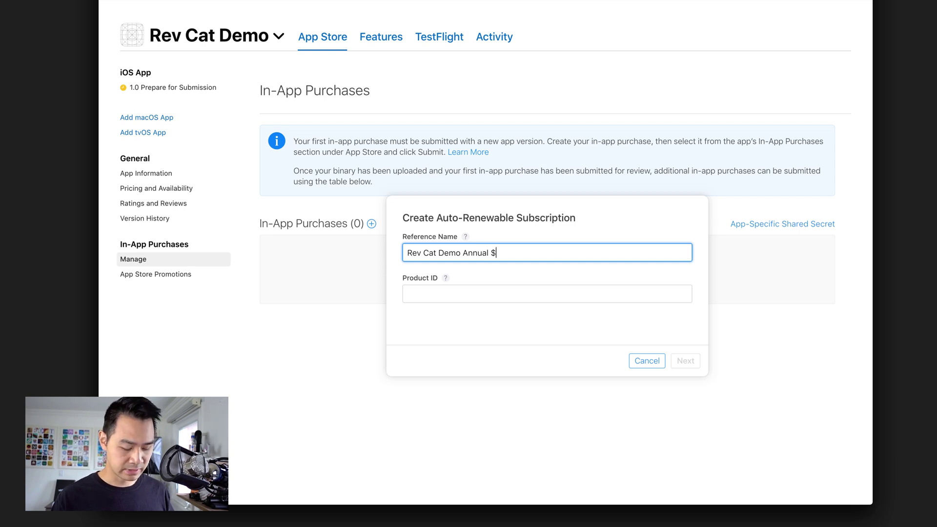
{"action": "type", "text": "99"}
{"action": "key", "text": "BackSpace"}
{"action": "key", "text": "BackSpace"}
{"action": "type", "text": ".99"}
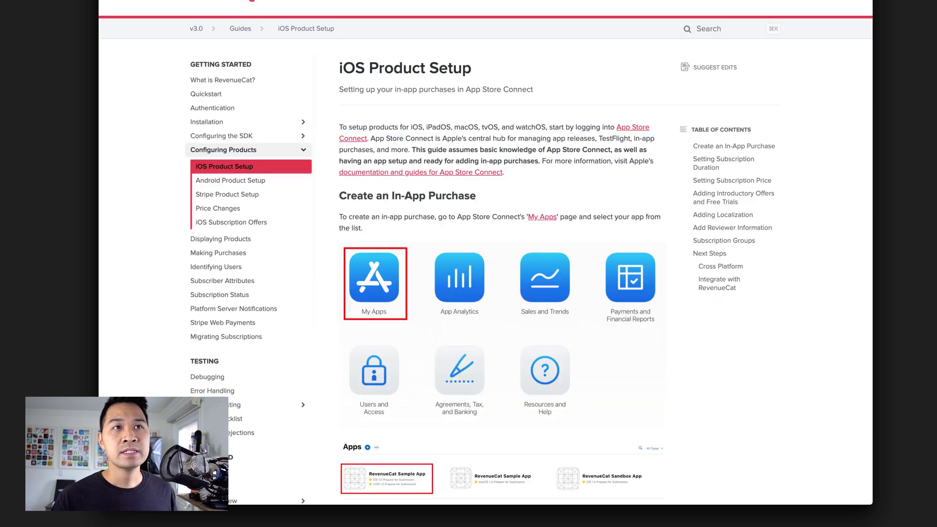
- Review the Product ID naming scheme in the RevenueCat iOS Product Setup guide and the help text for the Product ID field
{"action": "scroll", "coordinate": [571, 115], "scroll_direction": "down", "scroll_amount": 10}
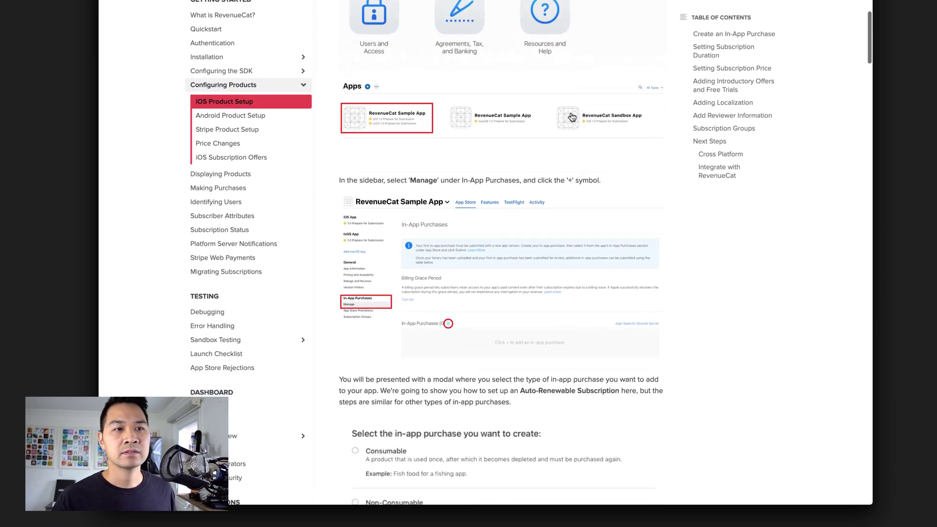
{"action": "scroll", "coordinate": [571, 112], "scroll_direction": "down", "scroll_amount": 10}
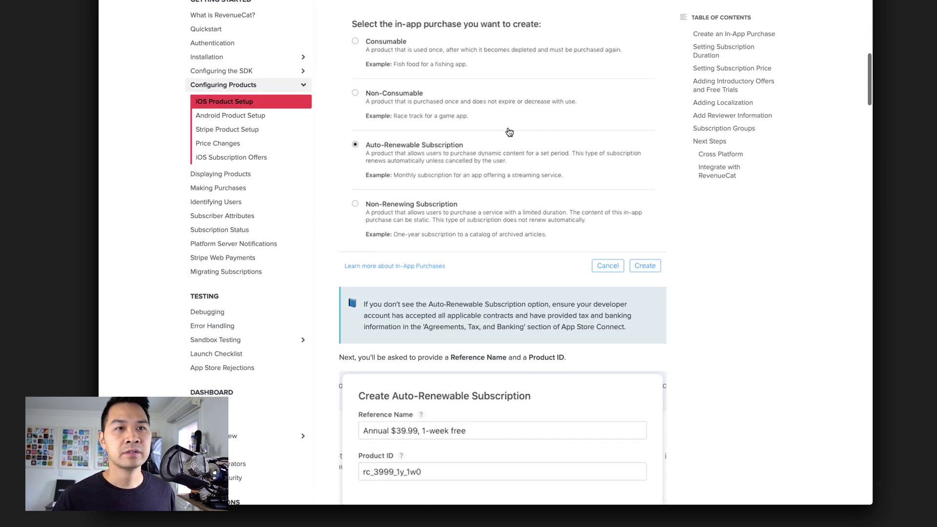
{"action": "scroll", "coordinate": [512, 125], "scroll_direction": "down", "scroll_amount": 5}
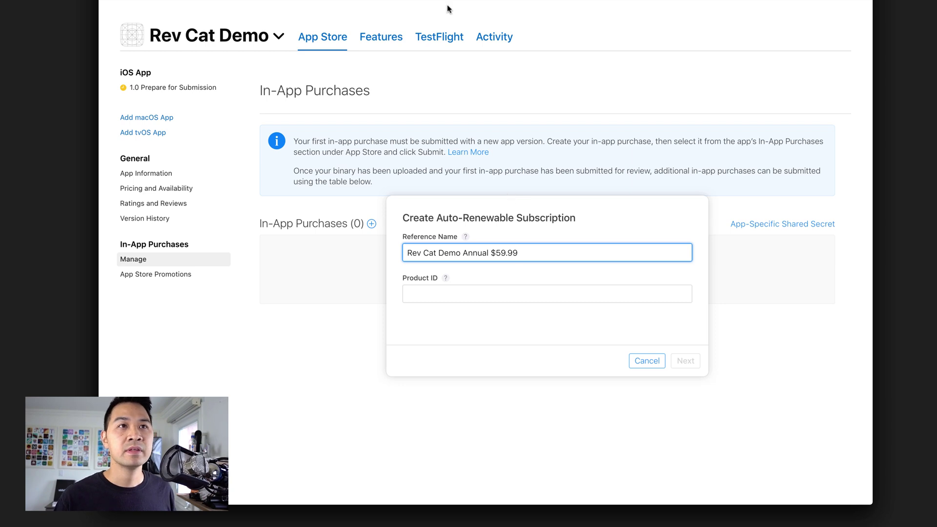
{"action": "left_click", "coordinate": [446, 279]}
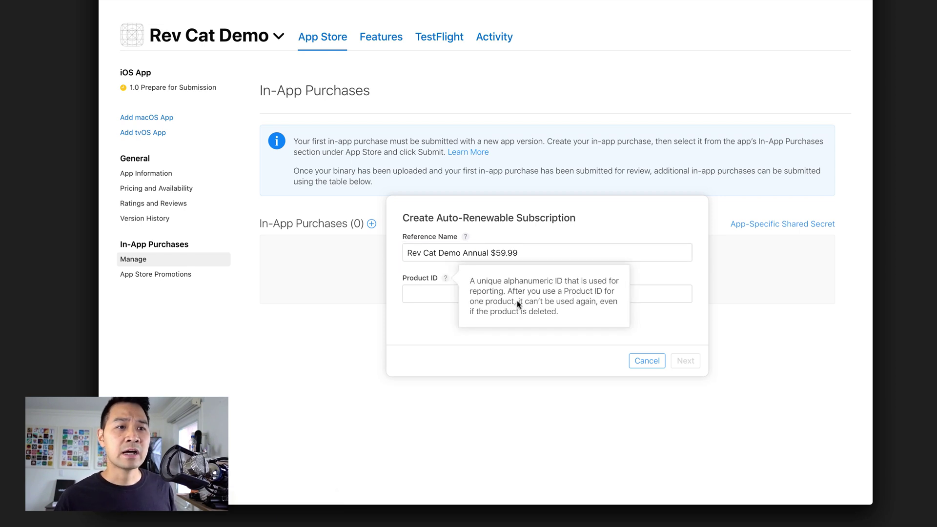
{"action": "left_click", "coordinate": [430, 307]}
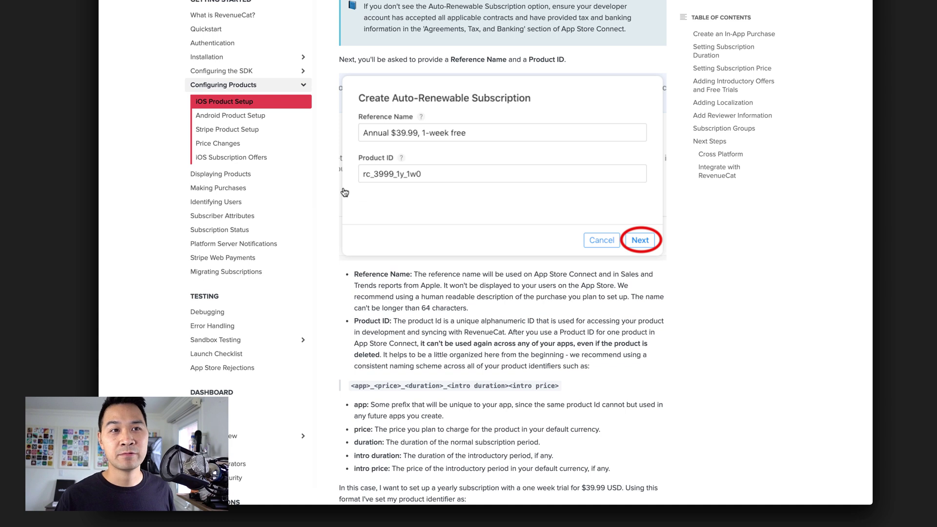
{"action": "scroll", "coordinate": [345, 193], "scroll_direction": "down", "scroll_amount": 3}
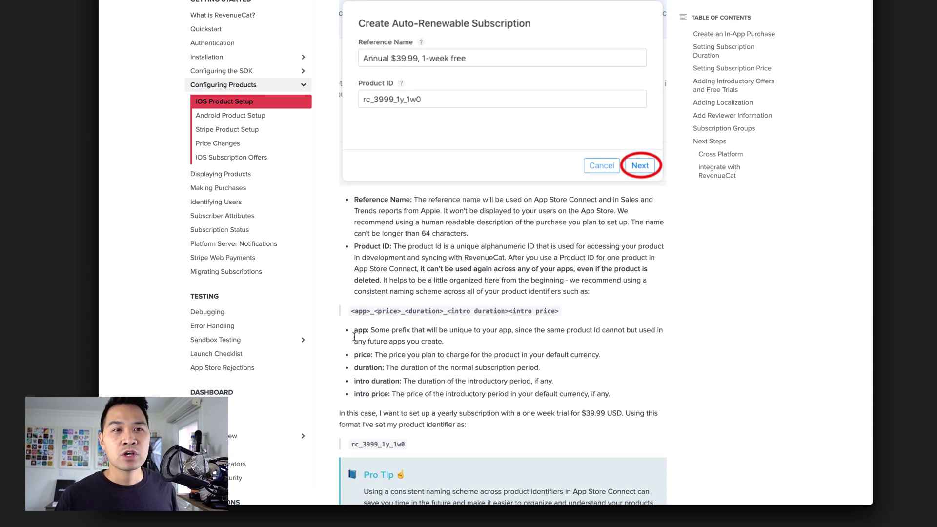
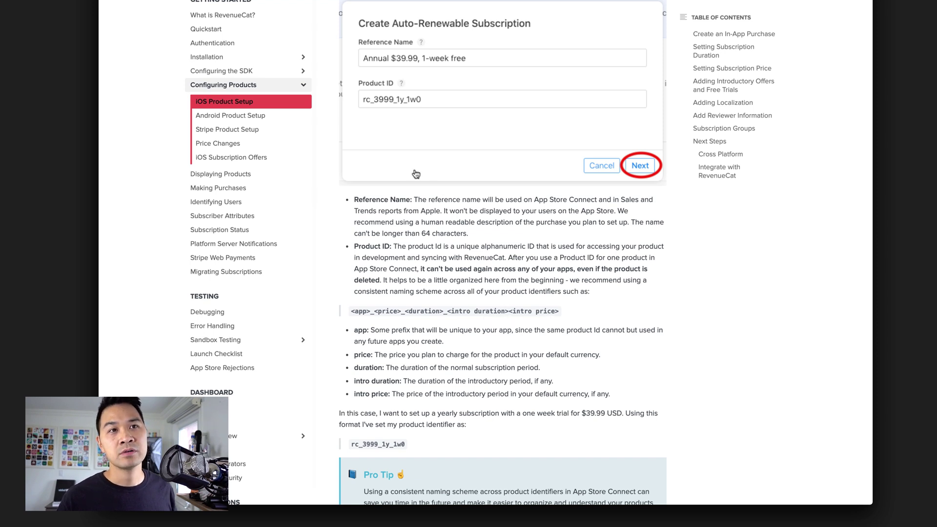
{"action": "scroll", "coordinate": [359, 195], "scroll_direction": "up", "scroll_amount": 1}
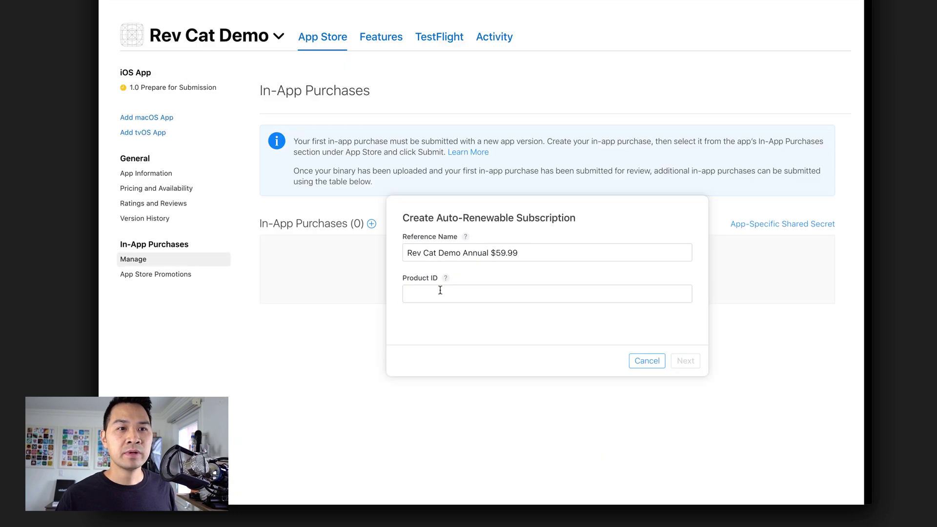
- Set the subscription's Product ID to rcd_5999_1y and continue to the subscription group setup
{"action": "left_click", "coordinate": [437, 289]}
{"action": "type", "text": "rcd"}
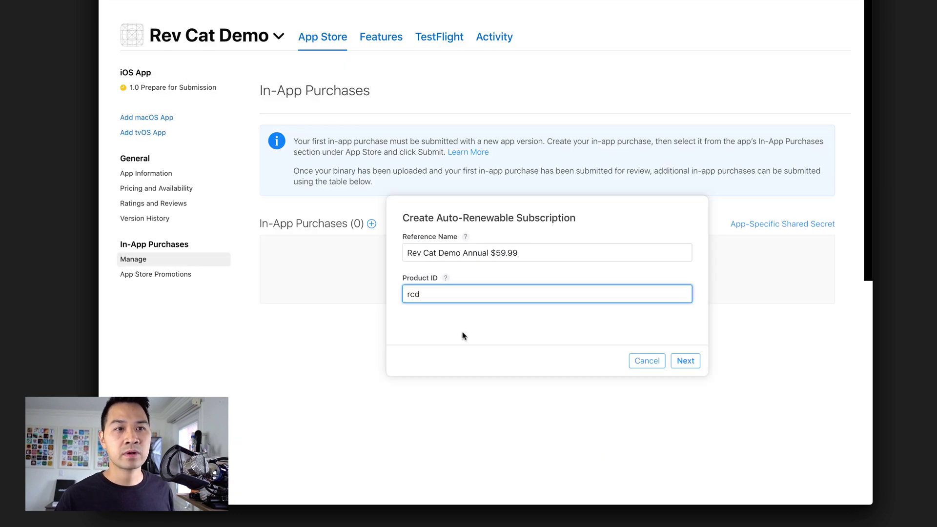
{"action": "type", "text": "_1y"}
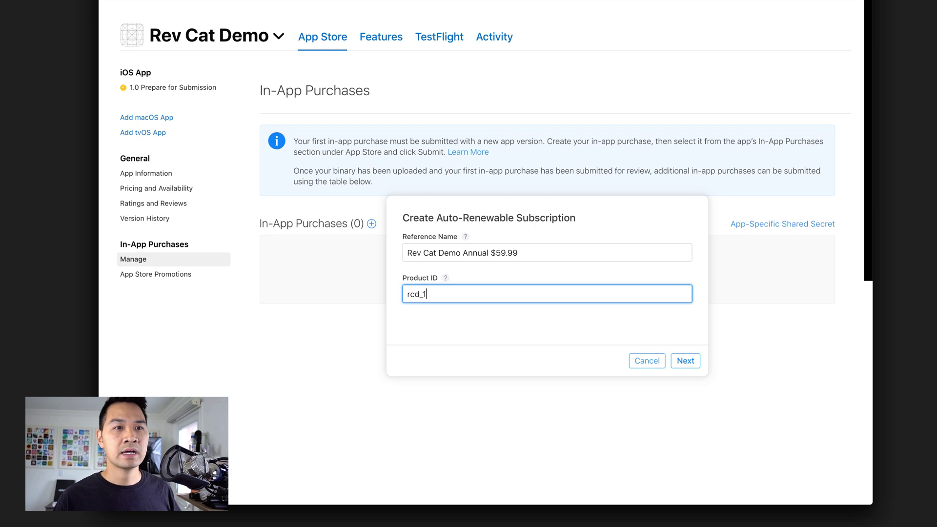
{"action": "key", "text": "BackSpace"}
{"action": "key", "text": "BackSpace"}
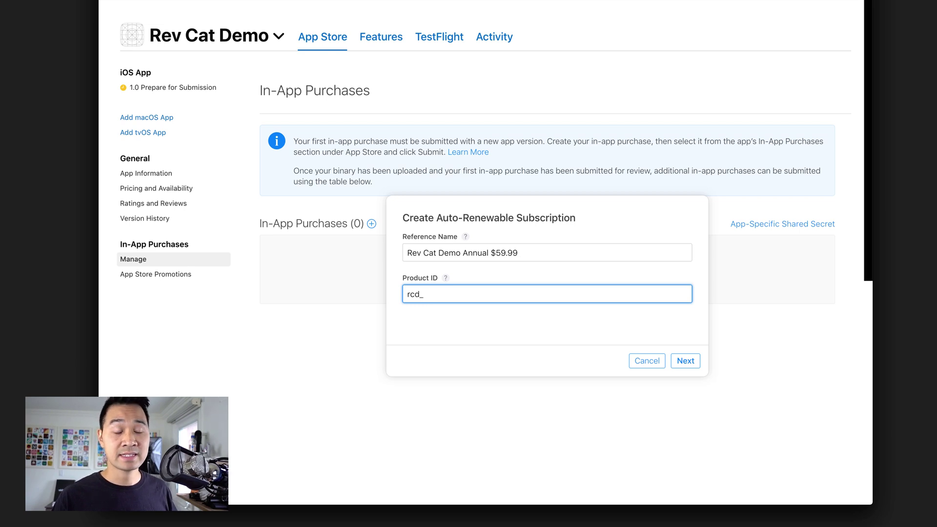
{"action": "type", "text": "5999"}
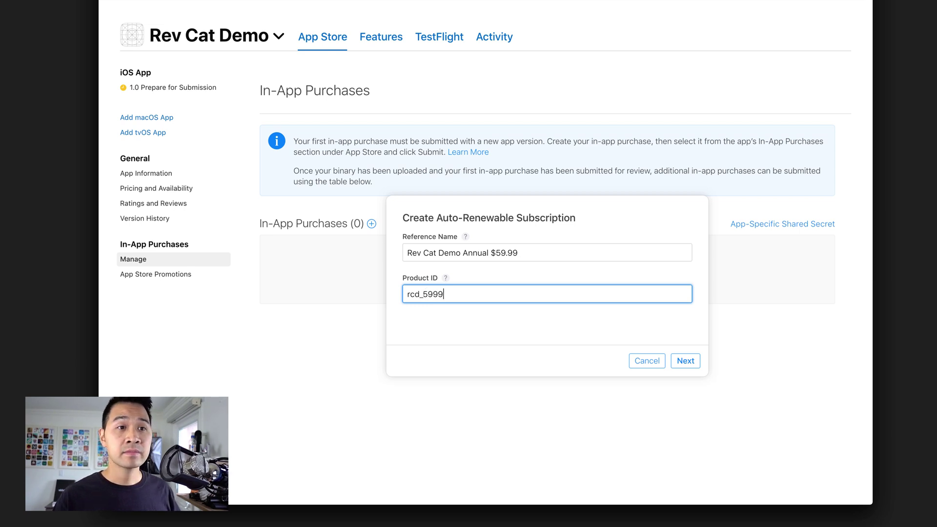
{"action": "type", "text": "_1y"}
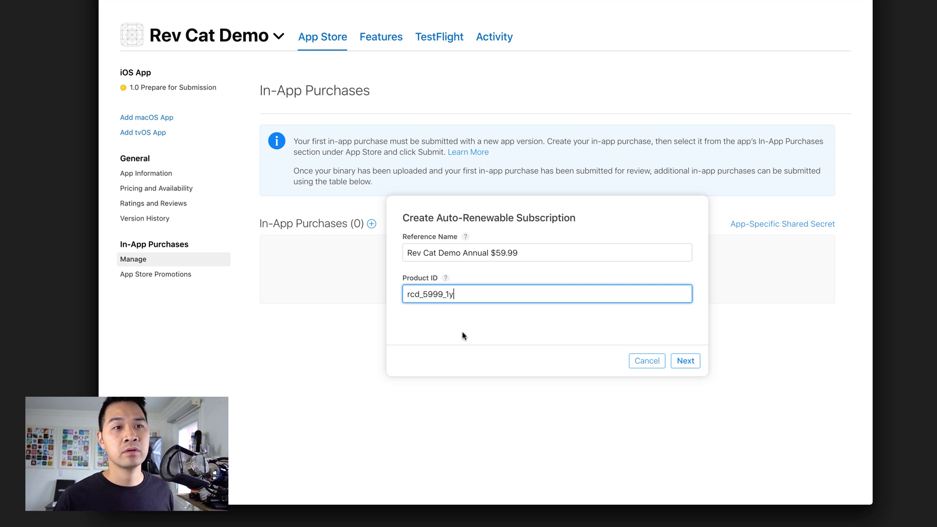
{"action": "scroll", "coordinate": [624, 411], "scroll_direction": "down", "scroll_amount": 3}
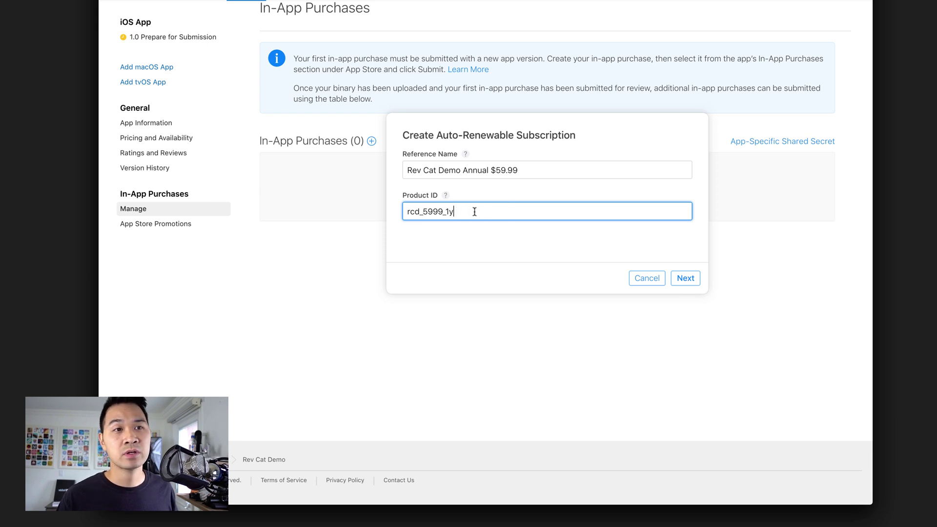
{"action": "left_click", "coordinate": [687, 278]}
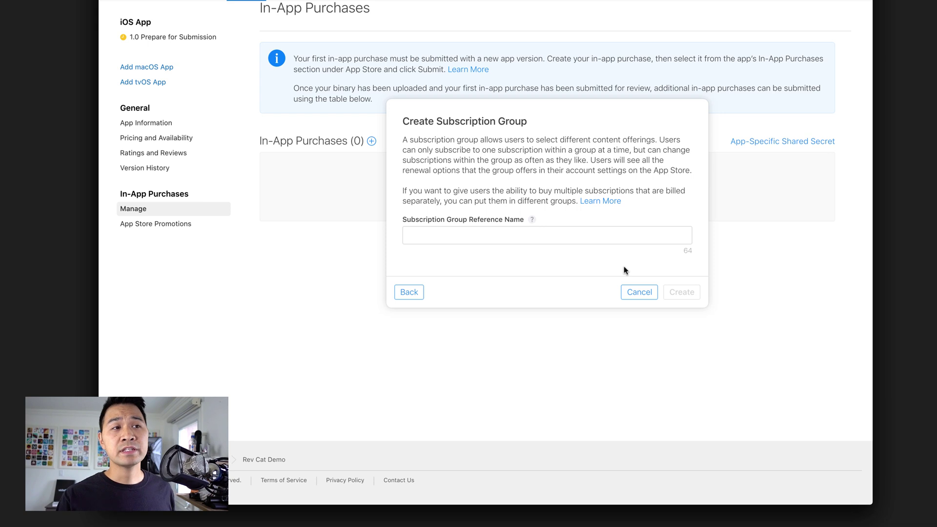
- Read the RevenueCat guide's section on creating a subscription group and choosing its reference name
{"action": "scroll", "coordinate": [653, 120], "scroll_direction": "up", "scroll_amount": 1}
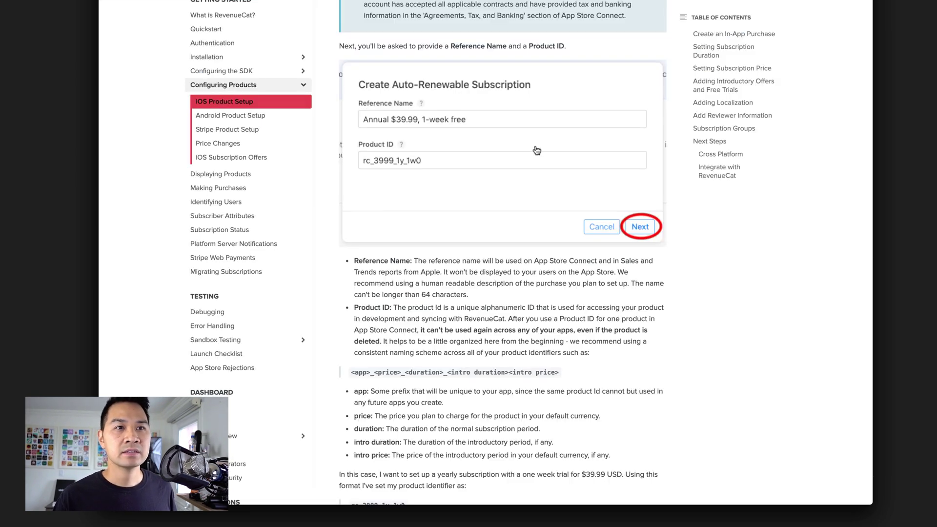
{"action": "scroll", "coordinate": [536, 145], "scroll_direction": "down", "scroll_amount": 6}
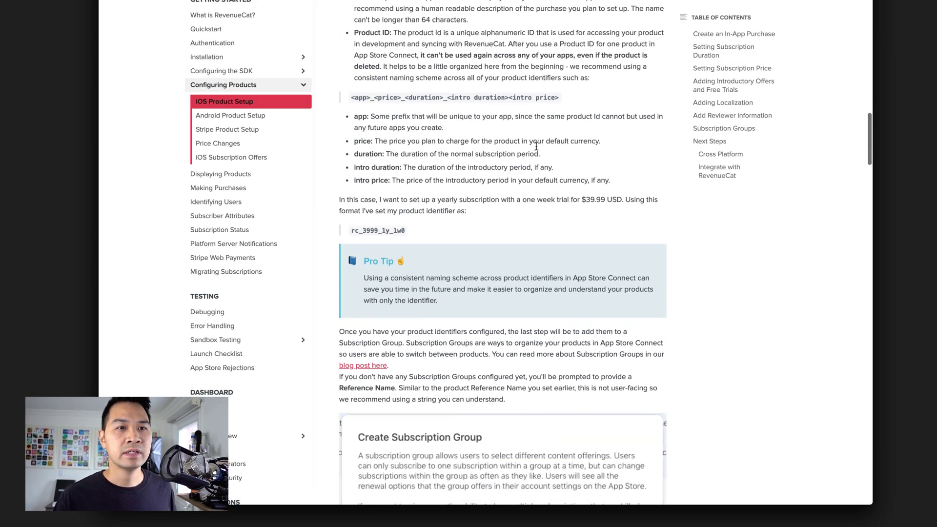
{"action": "scroll", "coordinate": [536, 145], "scroll_direction": "down", "scroll_amount": 3}
{"action": "scroll", "coordinate": [484, 156], "scroll_direction": "down", "scroll_amount": 2}
{"action": "scroll", "coordinate": [483, 157], "scroll_direction": "down", "scroll_amount": 4}
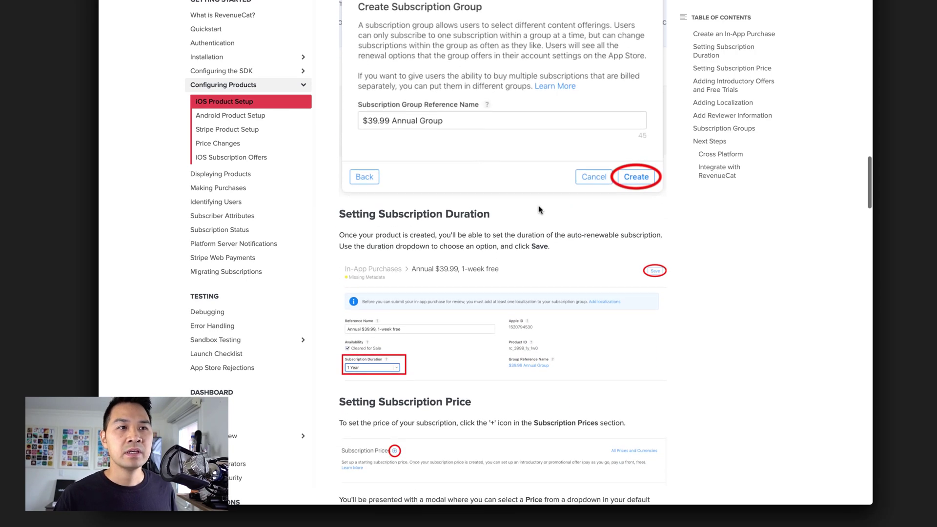
{"action": "scroll", "coordinate": [497, 195], "scroll_direction": "up", "scroll_amount": 2}
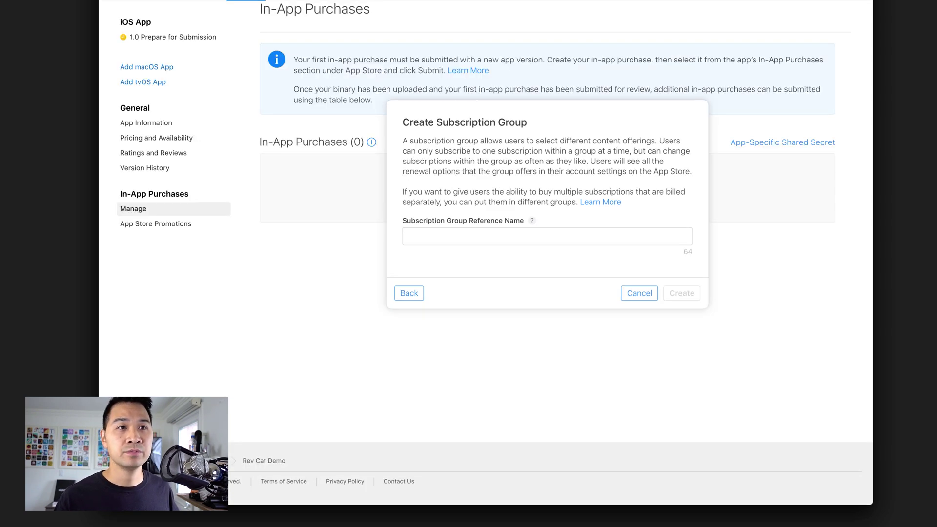
- Create the subscription group with the reference name "Rev Cat Demo Pro Access"
{"action": "left_click", "coordinate": [537, 232]}
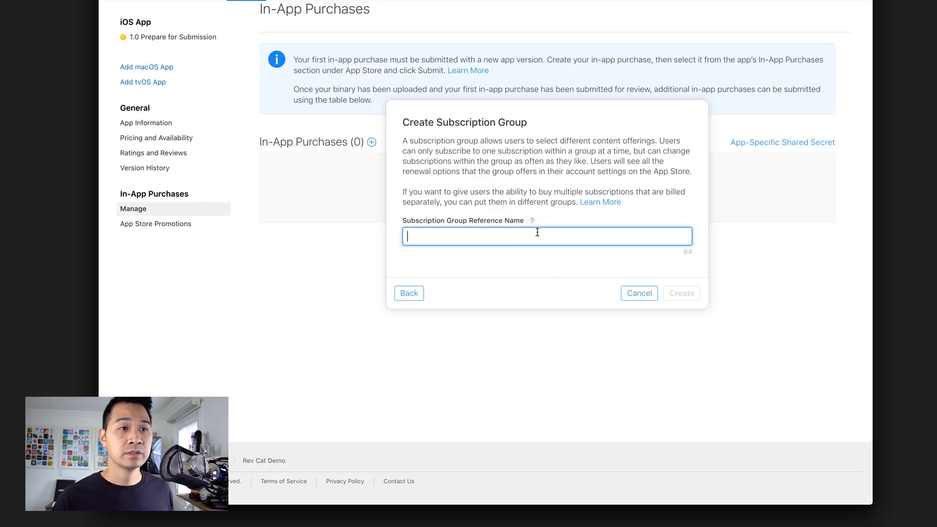
{"action": "type", "text": "Rev"}
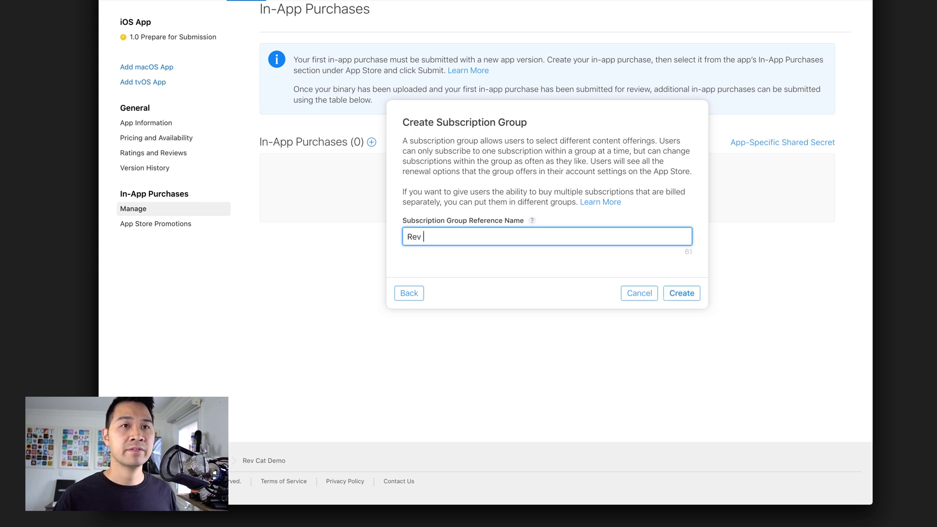
{"action": "type", "text": " Cat Demo Pro"}
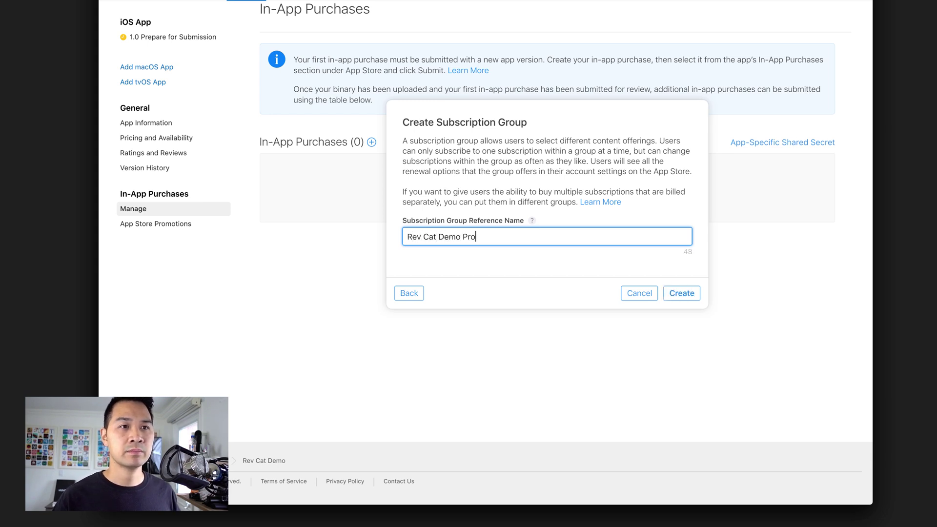
{"action": "type", "text": " Access"}
{"action": "left_click", "coordinate": [539, 264]}
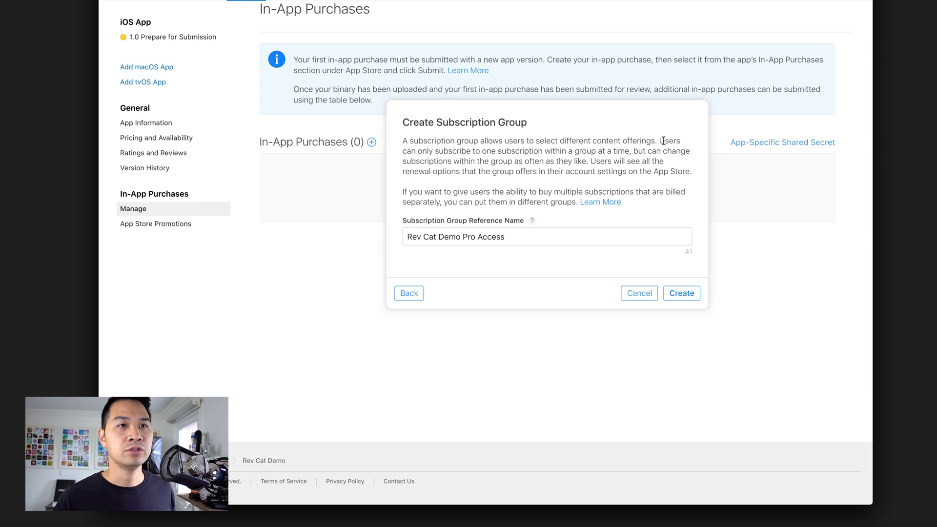
{"action": "left_click_drag", "start_coordinate": [658, 142], "coordinate": [590, 161]}
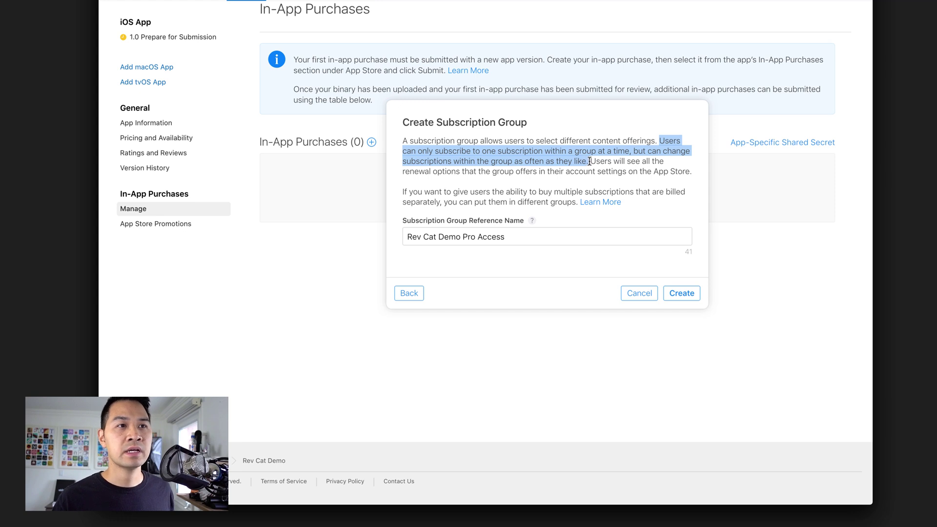
{"action": "left_click", "coordinate": [684, 293]}
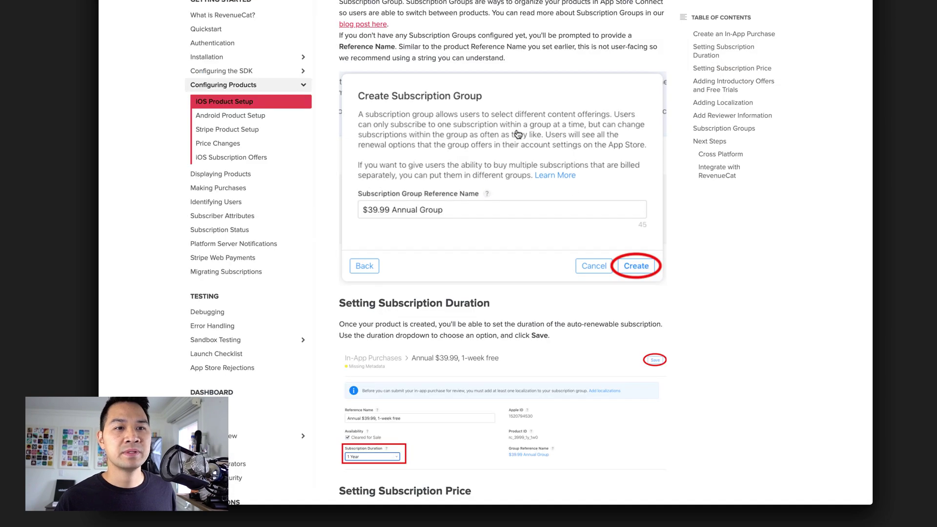
- Review the guide's sections on setting the subscription duration and subscription price
{"action": "scroll", "coordinate": [519, 135], "scroll_direction": "down", "scroll_amount": 7}
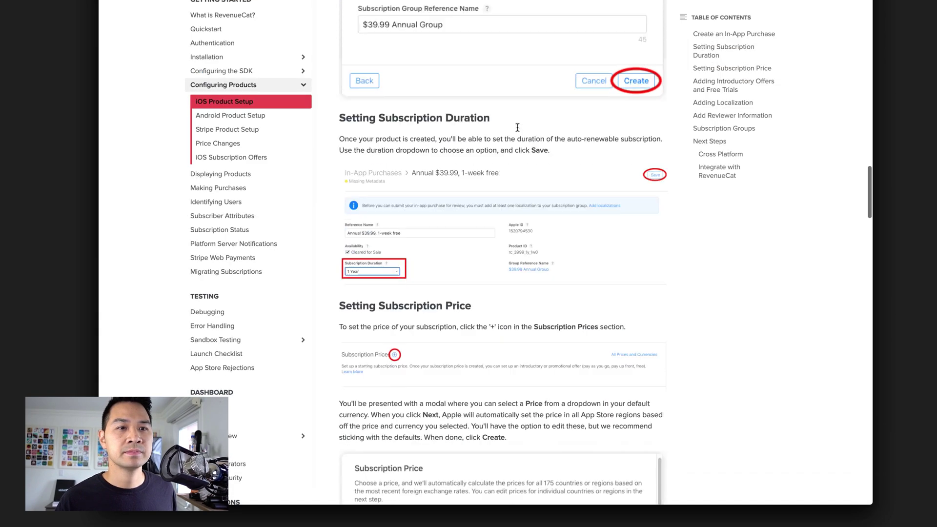
{"action": "scroll", "coordinate": [519, 132], "scroll_direction": "up", "scroll_amount": 1}
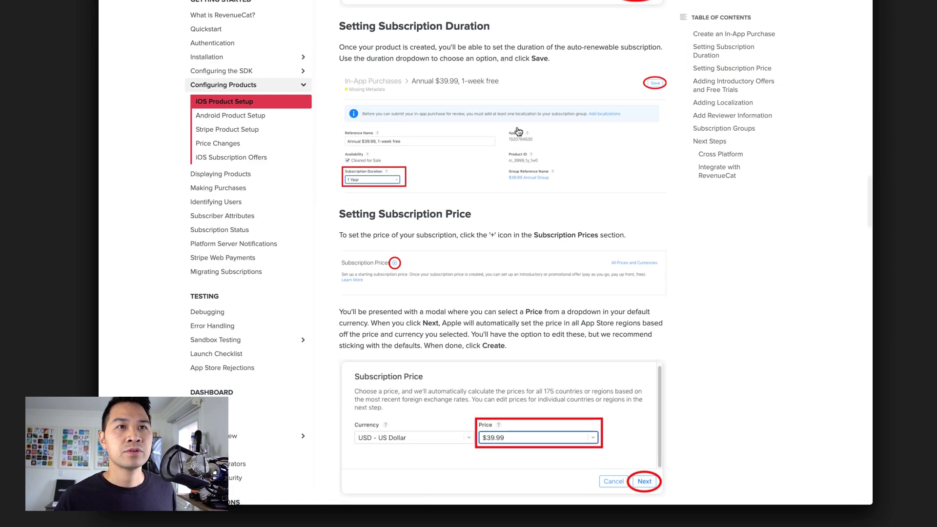
{"action": "scroll", "coordinate": [518, 132], "scroll_direction": "down", "scroll_amount": 1}
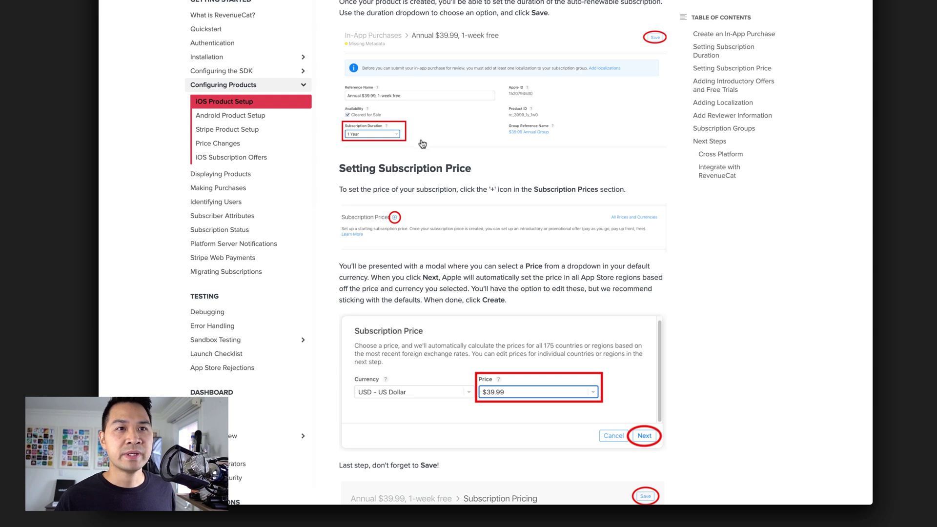
{"action": "left_click_drag", "start_coordinate": [384, 131], "coordinate": [365, 142]}
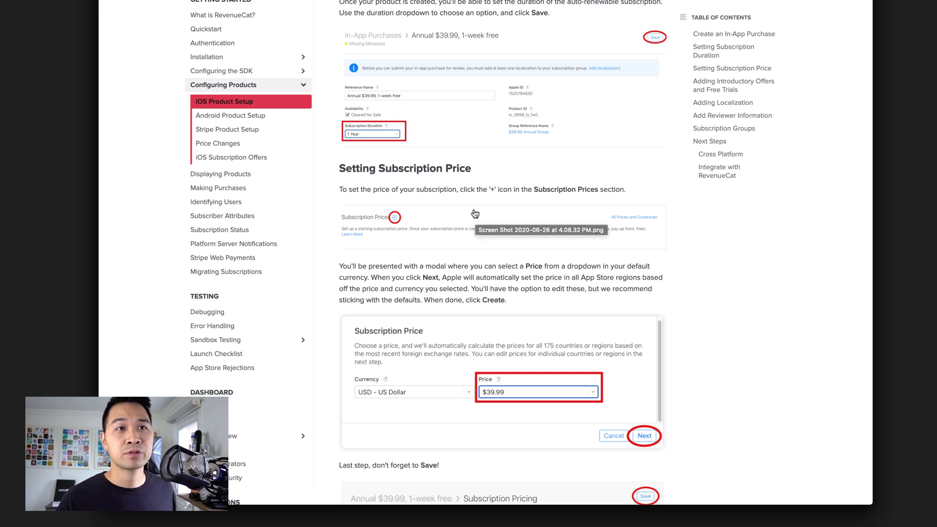
- Read the guide's sections on saving the subscription price, adding introductory offers and free trials, and adding localization
{"action": "scroll", "coordinate": [432, 169], "scroll_direction": "down", "scroll_amount": 4}
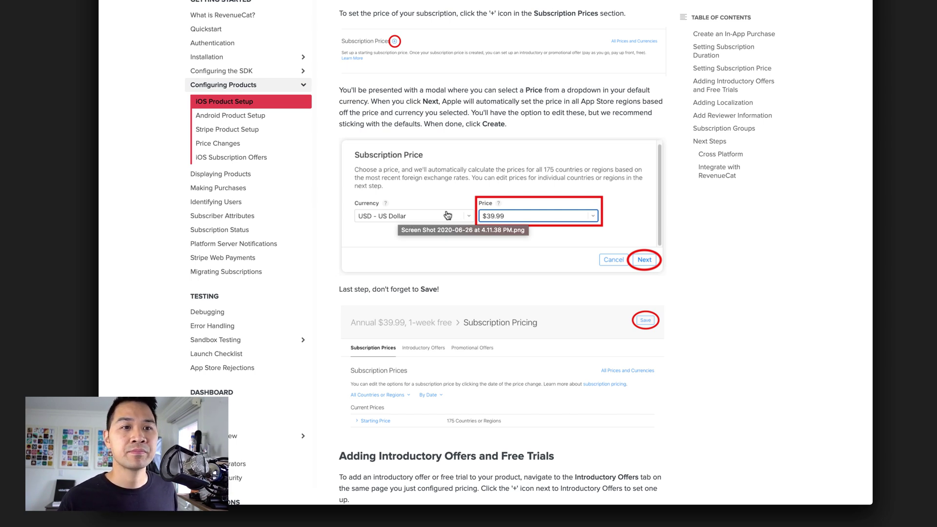
{"action": "scroll", "coordinate": [445, 217], "scroll_direction": "down", "scroll_amount": 2}
{"action": "scroll", "coordinate": [446, 215], "scroll_direction": "down", "scroll_amount": 6}
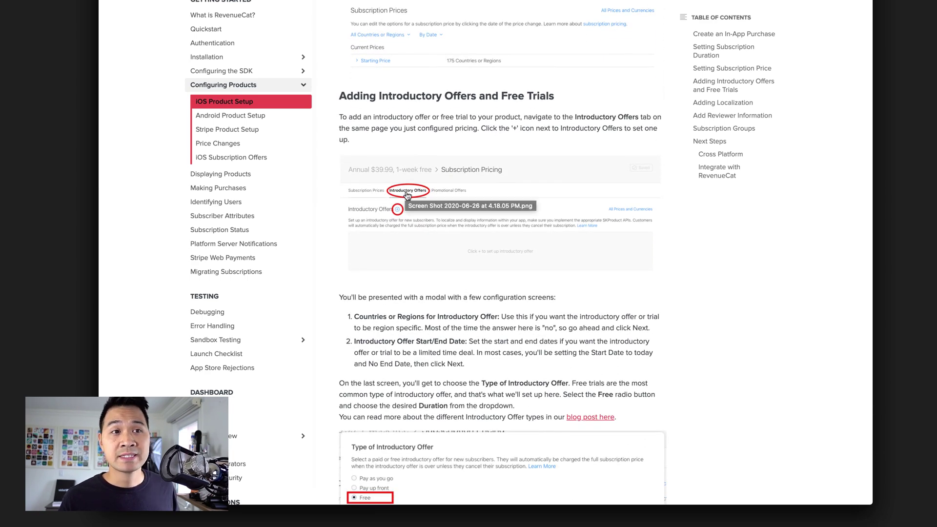
{"action": "scroll", "coordinate": [495, 164], "scroll_direction": "down", "scroll_amount": 3}
{"action": "scroll", "coordinate": [495, 159], "scroll_direction": "down", "scroll_amount": 2}
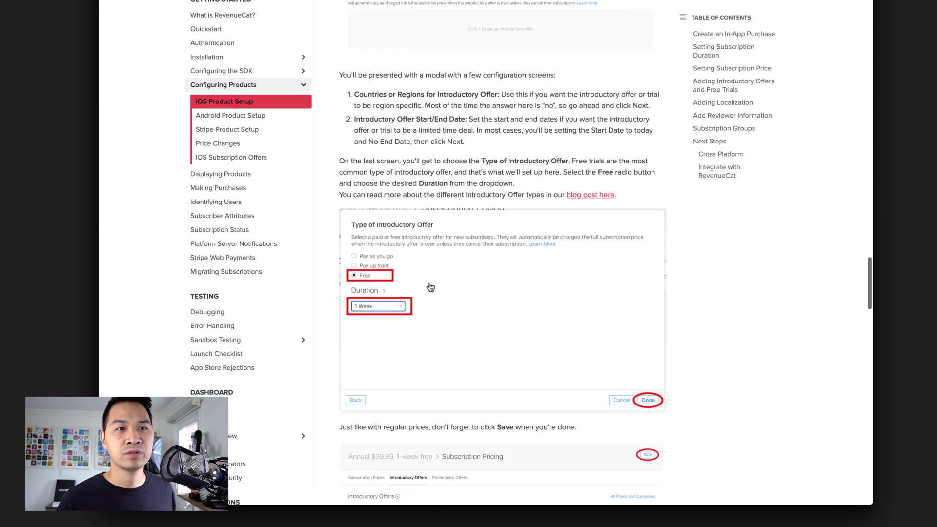
{"action": "scroll", "coordinate": [390, 307], "scroll_direction": "down", "scroll_amount": 3}
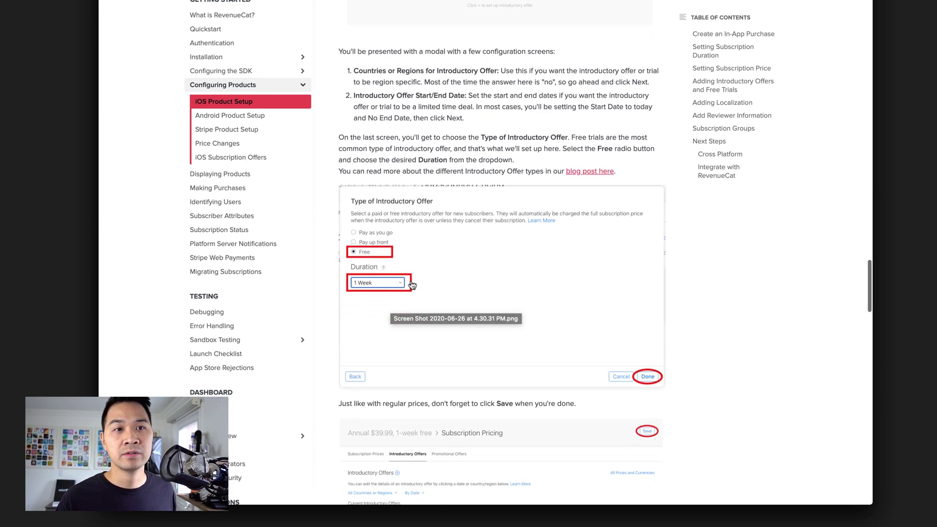
{"action": "scroll", "coordinate": [412, 285], "scroll_direction": "down", "scroll_amount": 1}
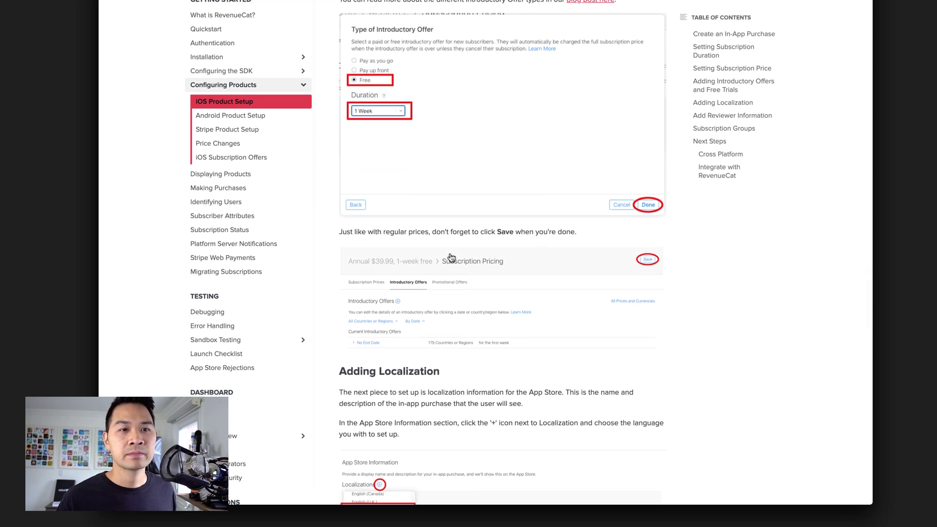
{"action": "scroll", "coordinate": [450, 257], "scroll_direction": "down", "scroll_amount": 5}
{"action": "scroll", "coordinate": [452, 257], "scroll_direction": "down", "scroll_amount": 3}
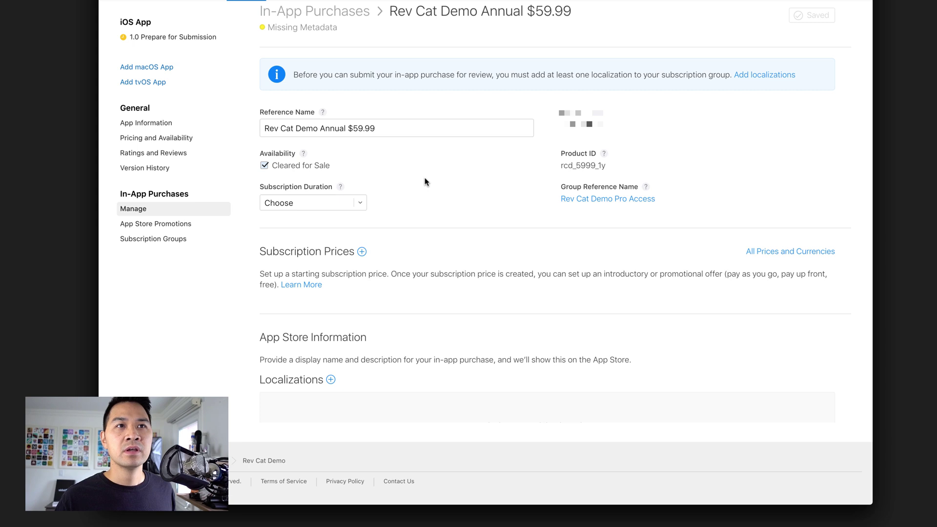
- Set the subscription duration of Rev Cat Demo Annual $59.99 to 1 Year and save the product in App Store Connect
{"action": "scroll", "coordinate": [425, 182], "scroll_direction": "up", "scroll_amount": 3}
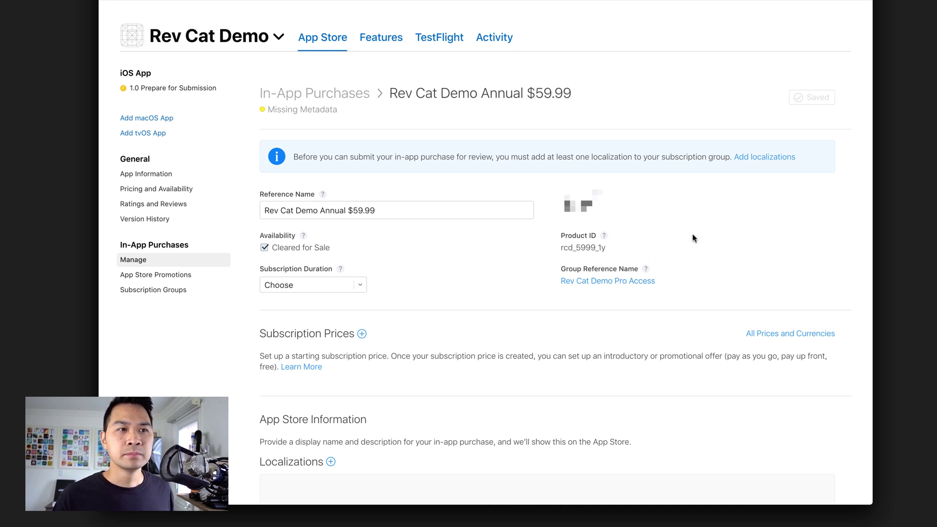
{"action": "scroll", "coordinate": [610, 229], "scroll_direction": "down", "scroll_amount": 2}
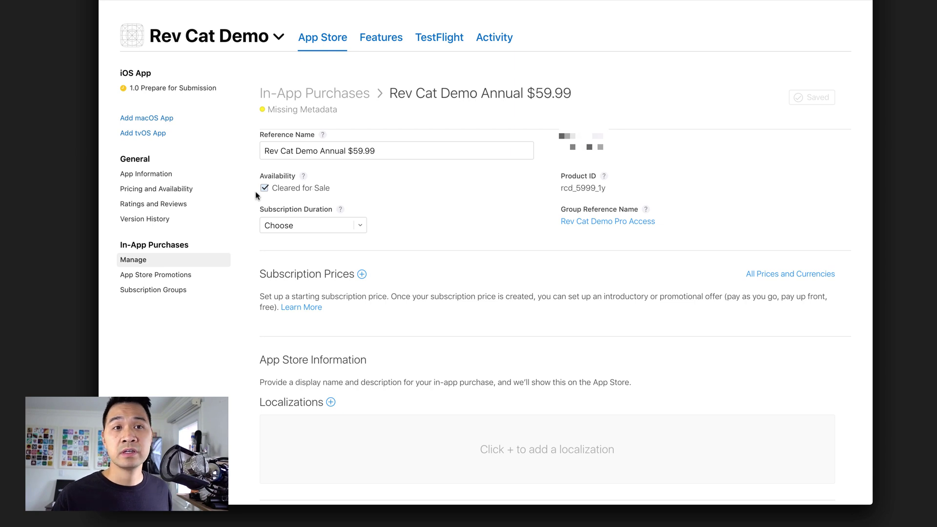
{"action": "left_click", "coordinate": [364, 226]}
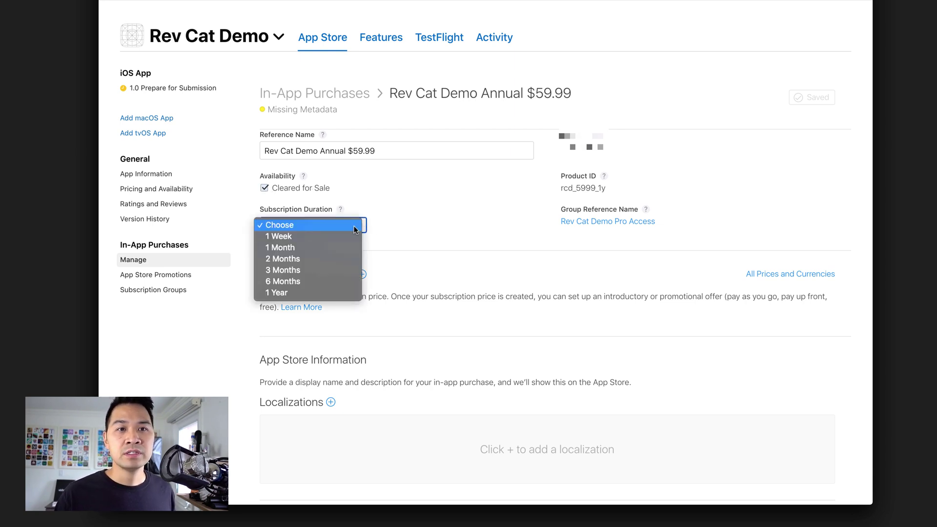
{"action": "left_click", "coordinate": [329, 296]}
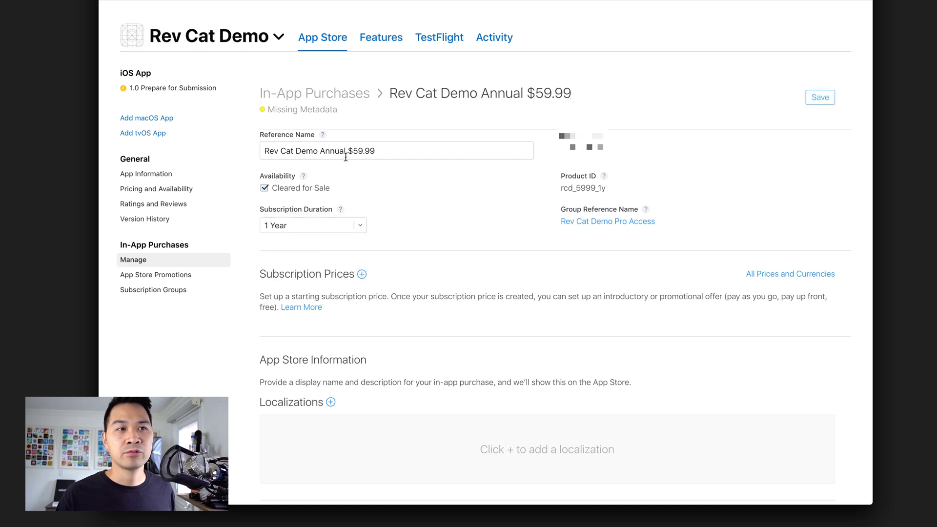
{"action": "scroll", "coordinate": [475, 201], "scroll_direction": "down", "scroll_amount": 2}
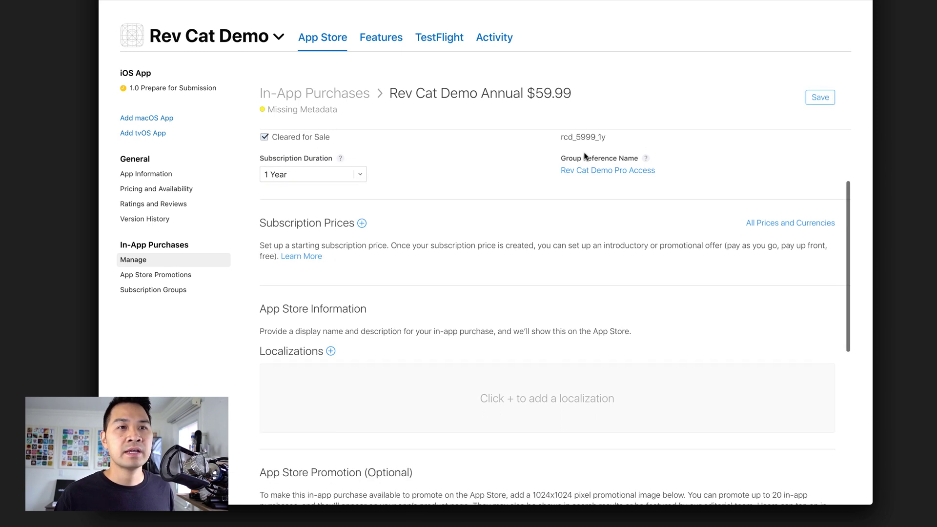
{"action": "left_click", "coordinate": [821, 99]}
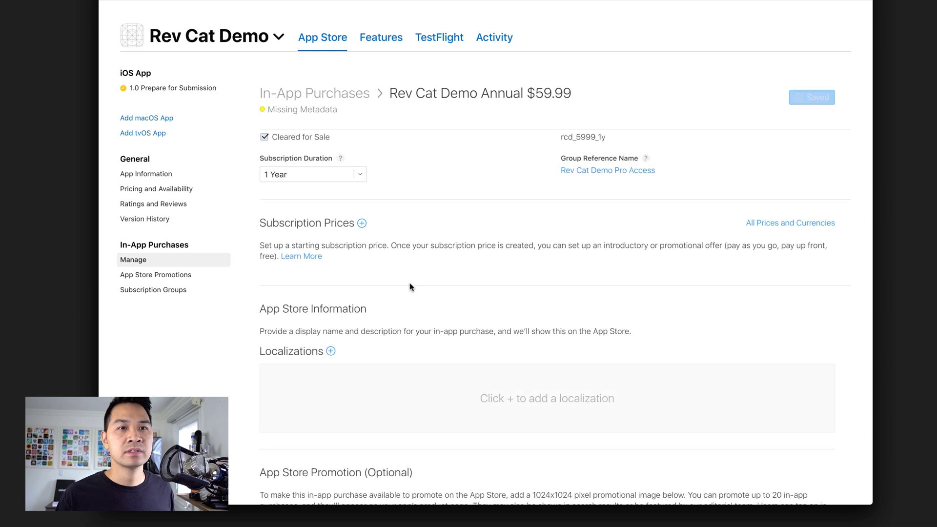
- Add a starting subscription price of $59.99 in USD - US Dollar and continue to the country or region prices
{"action": "left_click", "coordinate": [362, 224]}
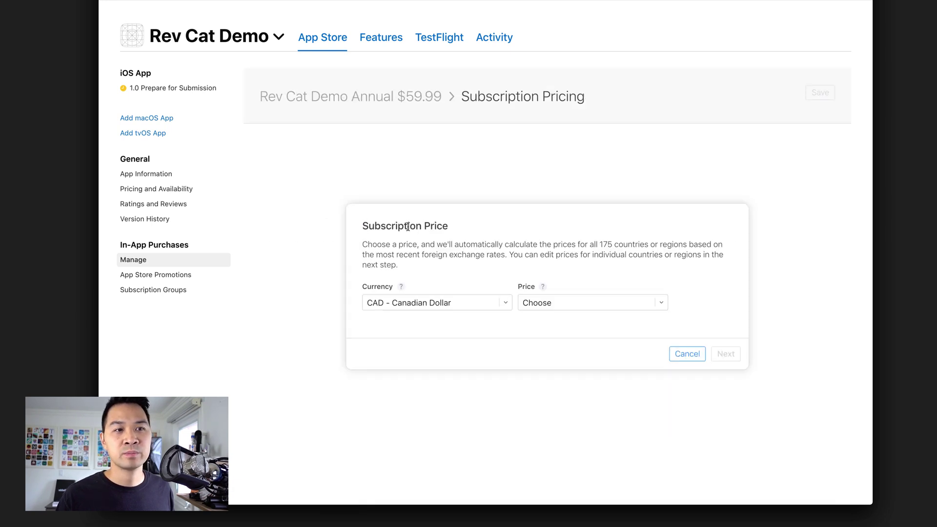
{"action": "left_click", "coordinate": [505, 304]}
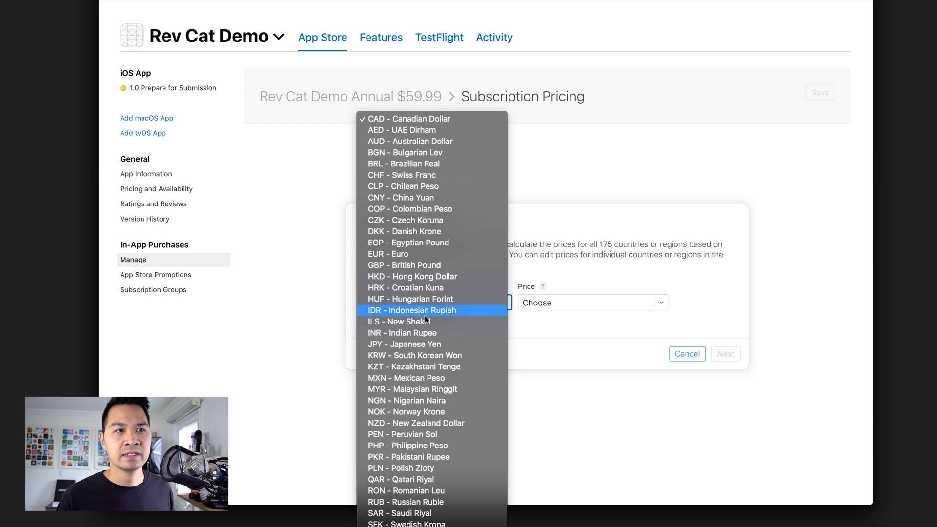
{"action": "scroll", "coordinate": [431, 308], "scroll_direction": "down", "scroll_amount": 2}
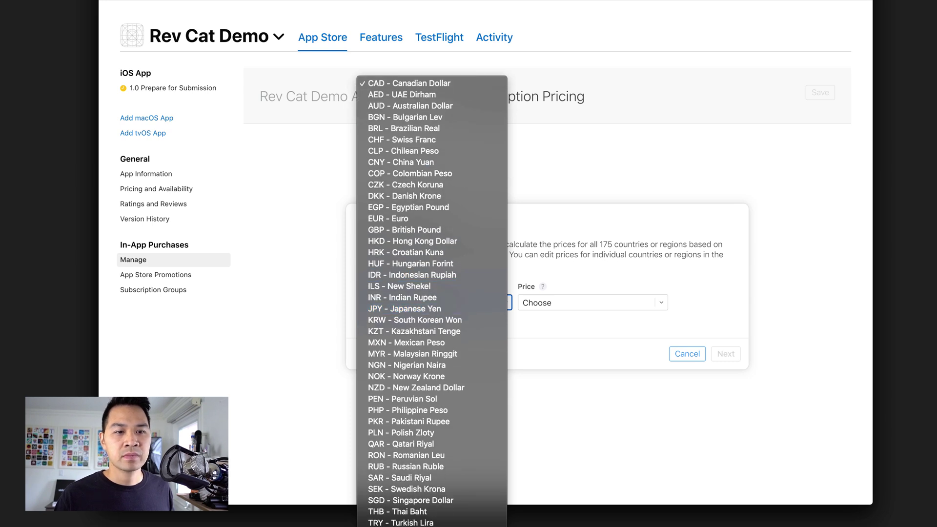
{"action": "key", "text": "Return"}
{"action": "left_click", "coordinate": [560, 301]}
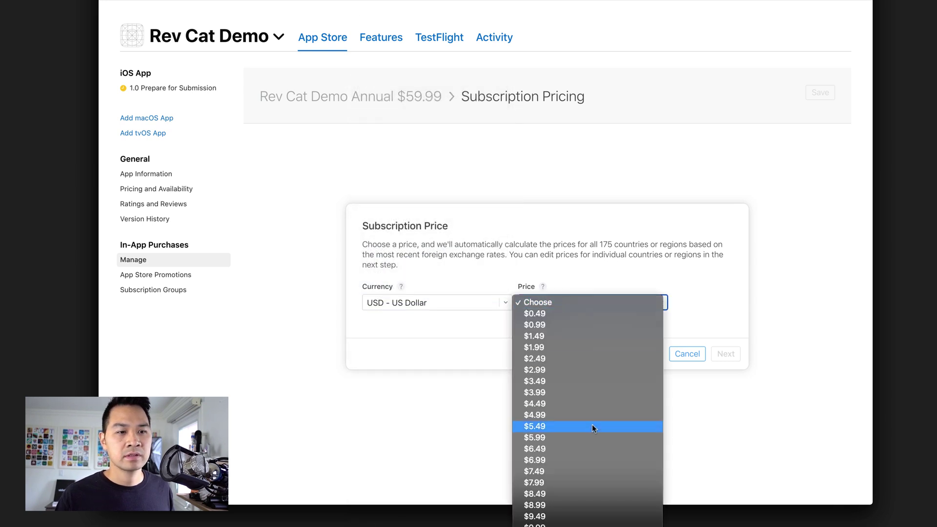
{"action": "scroll", "coordinate": [592, 424], "scroll_direction": "down", "scroll_amount": 15}
{"action": "scroll", "coordinate": [571, 180], "scroll_direction": "up", "scroll_amount": 5}
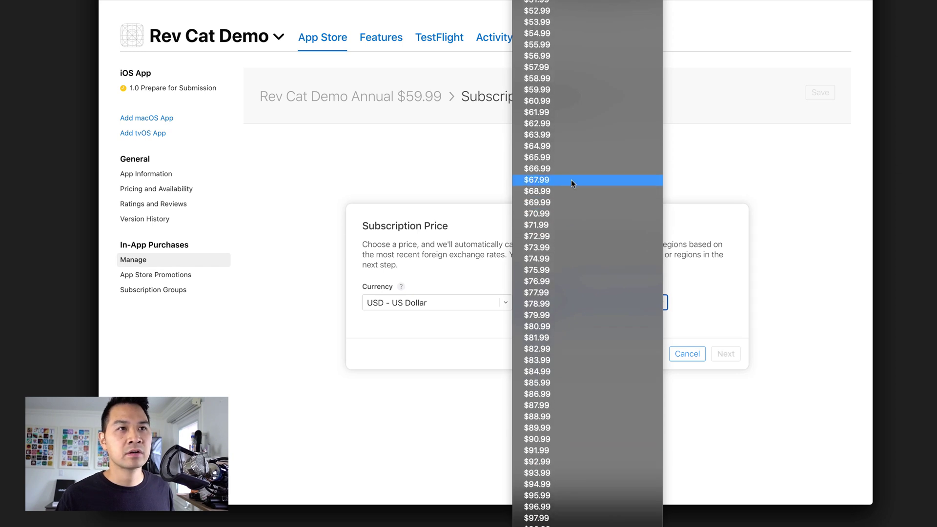
{"action": "left_click", "coordinate": [544, 92]}
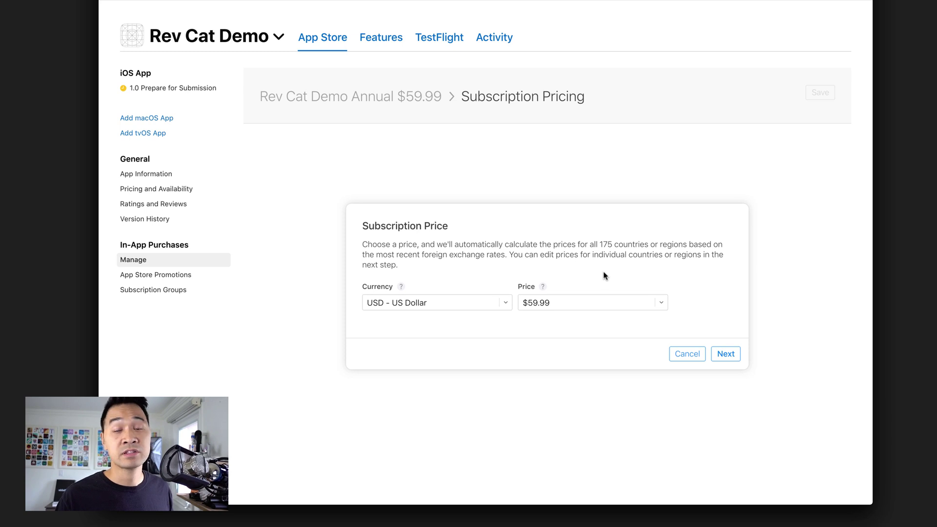
{"action": "left_click", "coordinate": [569, 308]}
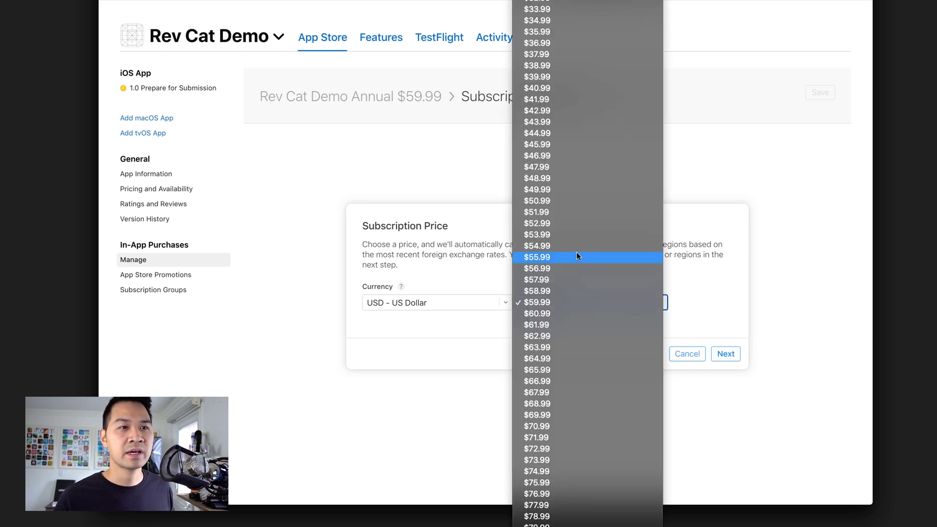
{"action": "scroll", "coordinate": [570, 301], "scroll_direction": "up", "scroll_amount": 1}
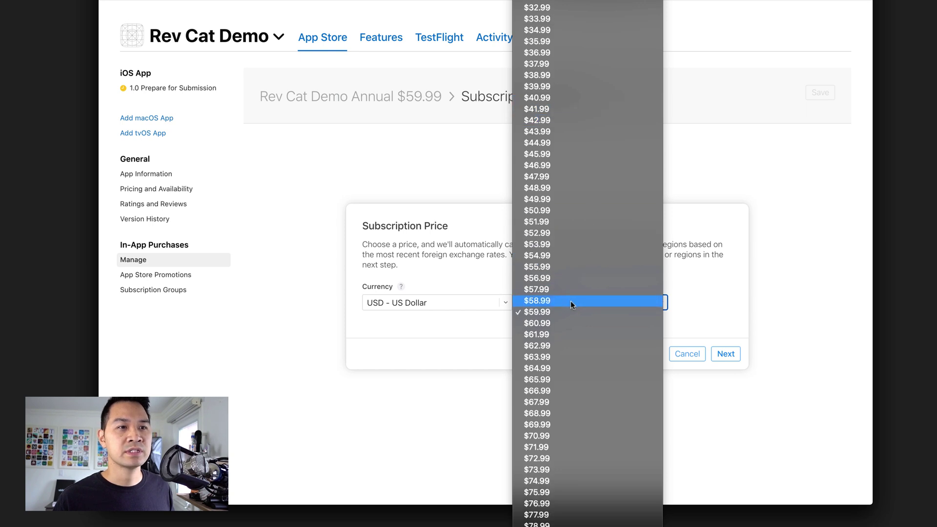
{"action": "left_click", "coordinate": [566, 313]}
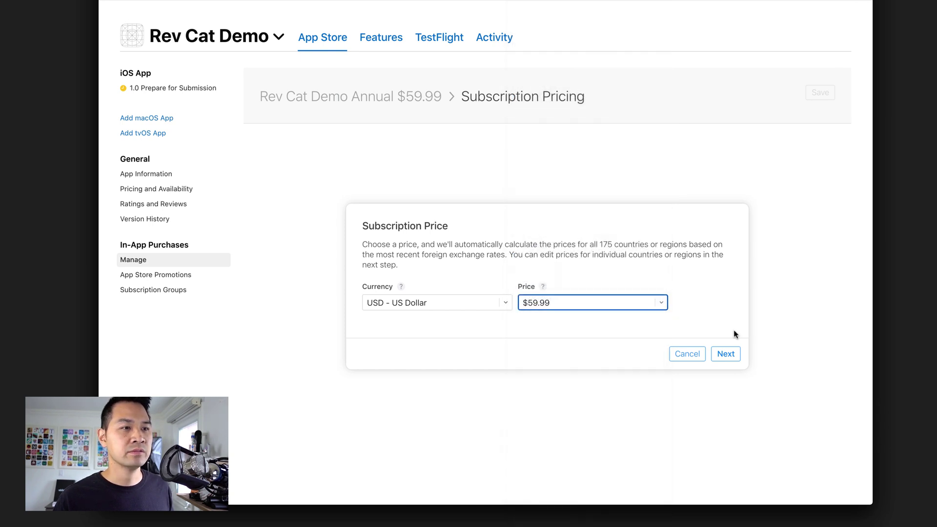
{"action": "left_click", "coordinate": [727, 355]}
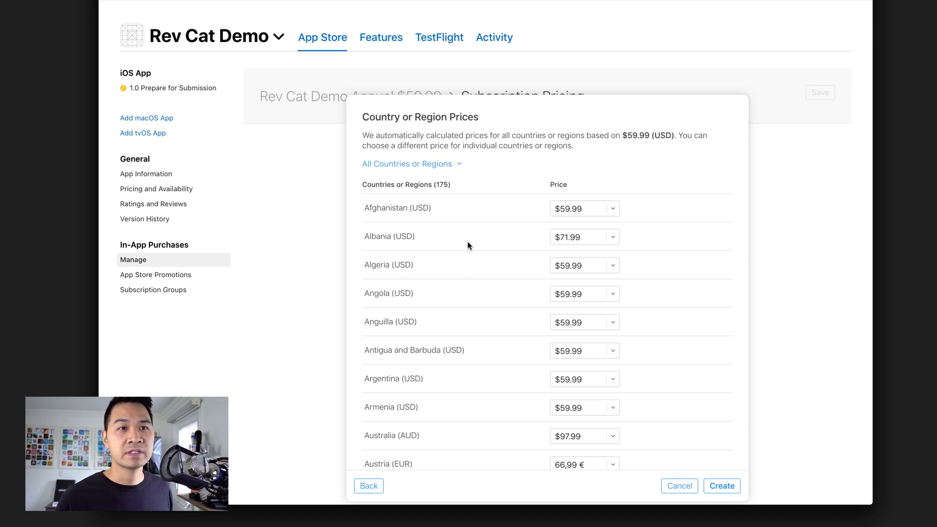
- Check the calculated country or region prices, including Canada's, and create the subscription price with the default amounts
{"action": "scroll", "coordinate": [472, 237], "scroll_direction": "down", "scroll_amount": 10}
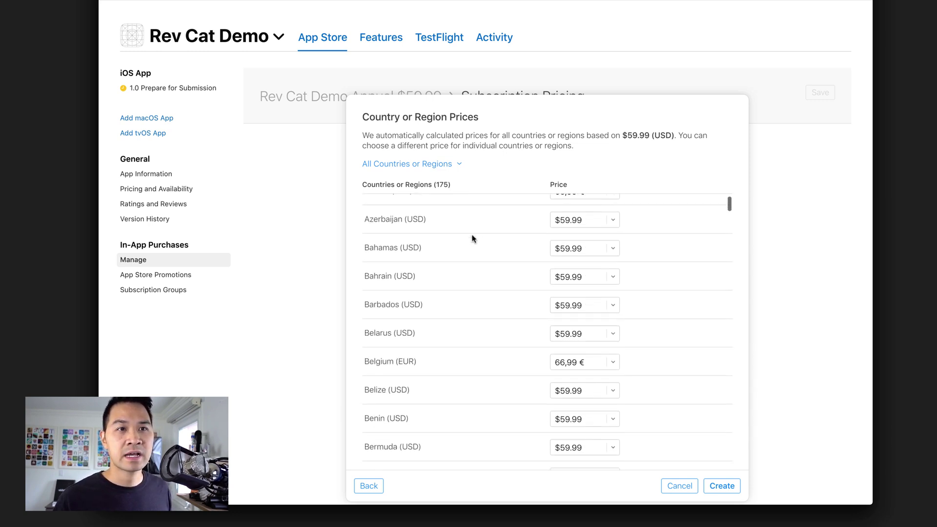
{"action": "scroll", "coordinate": [481, 363], "scroll_direction": "down", "scroll_amount": 6}
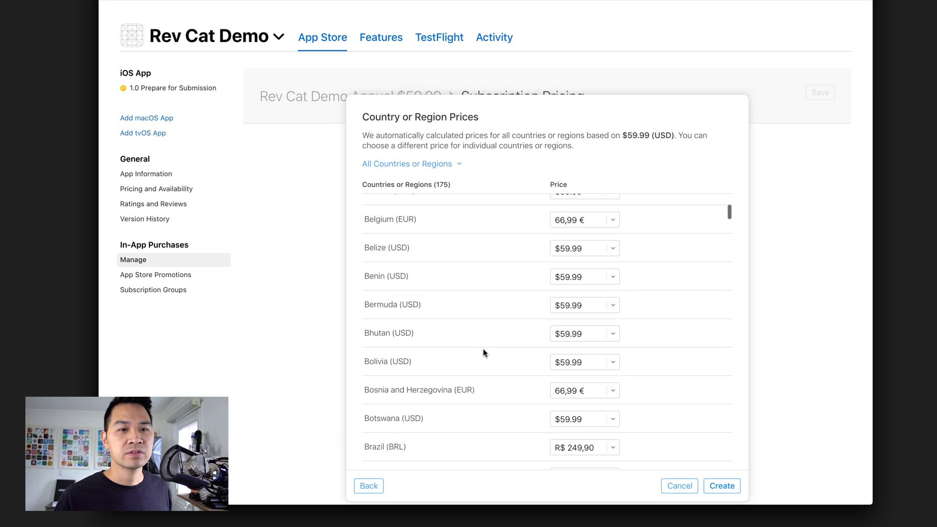
{"action": "scroll", "coordinate": [484, 352], "scroll_direction": "down", "scroll_amount": 3}
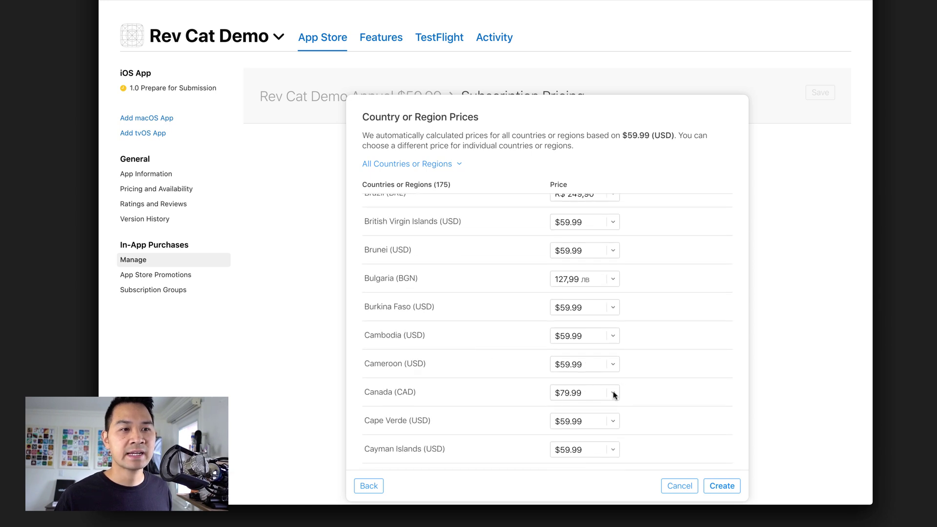
{"action": "left_click", "coordinate": [616, 394]}
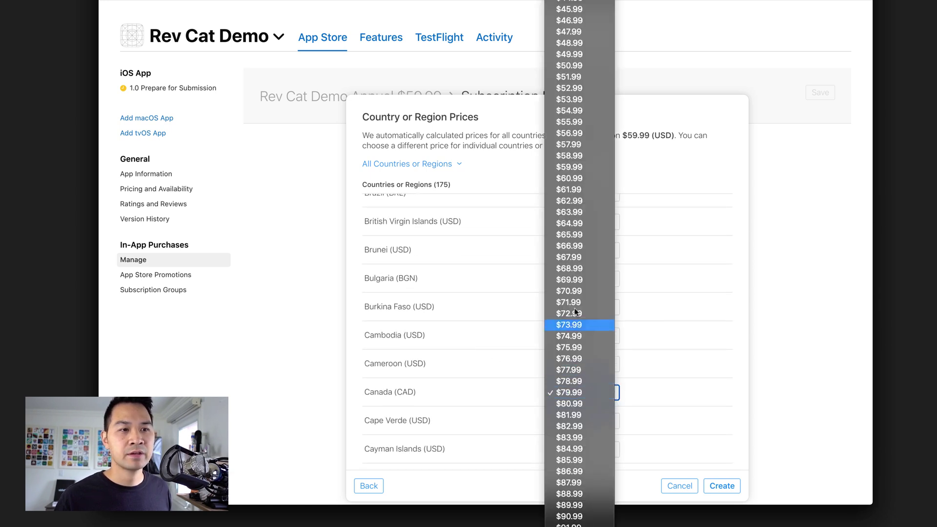
{"action": "left_click", "coordinate": [696, 394]}
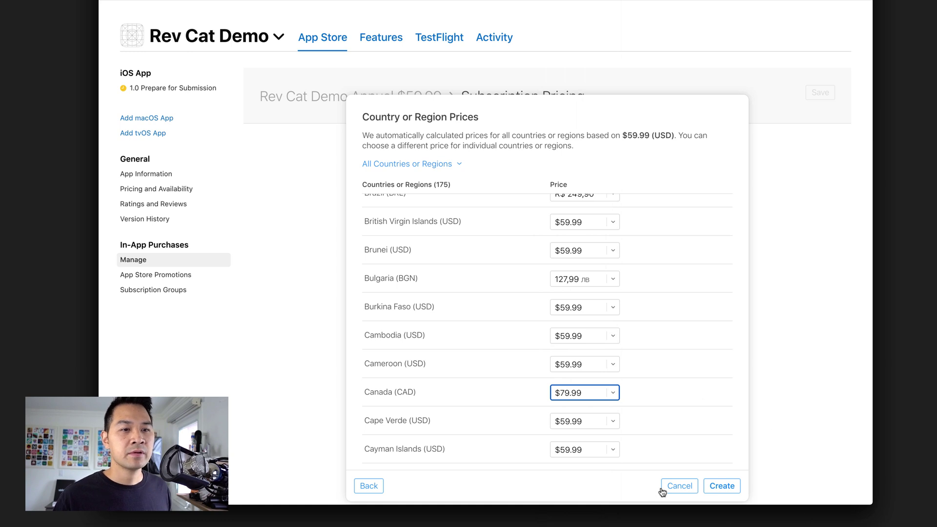
{"action": "left_click", "coordinate": [723, 487]}
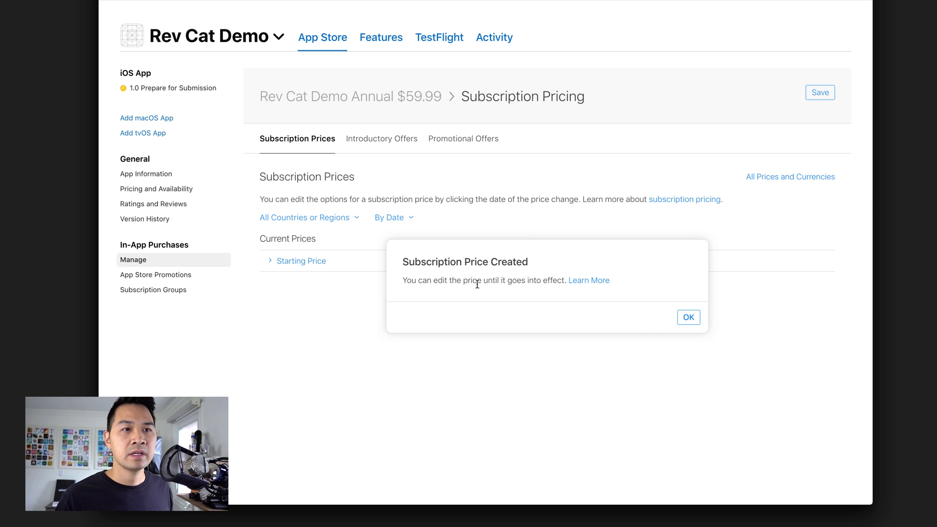
{"action": "left_click", "coordinate": [689, 318]}
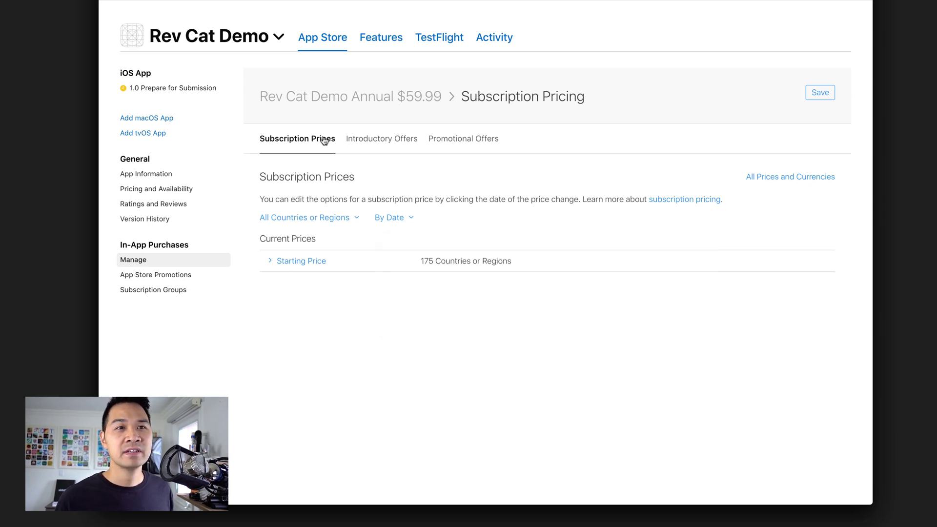
- Look over the introductory and promotional offers, and save the subscription pricing before returning to the subscription's detail page
{"action": "left_click", "coordinate": [366, 141]}
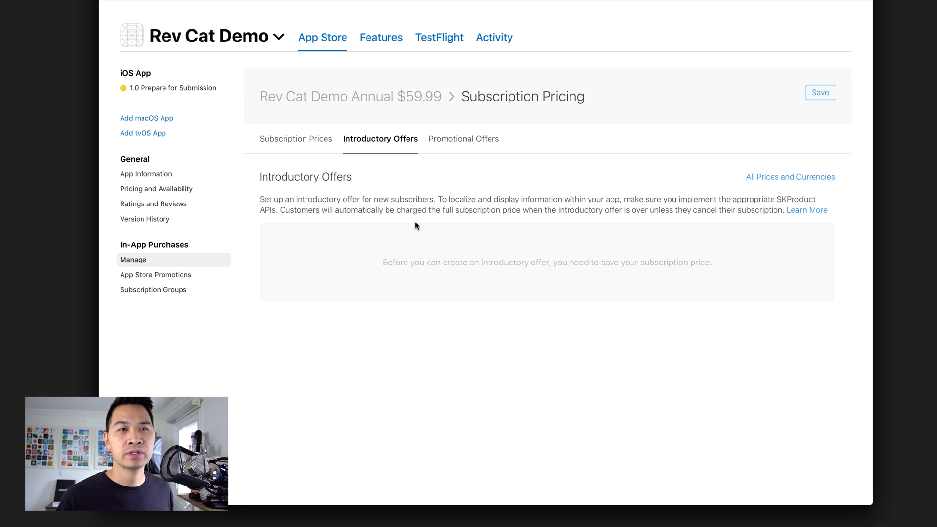
{"action": "left_click", "coordinate": [468, 142]}
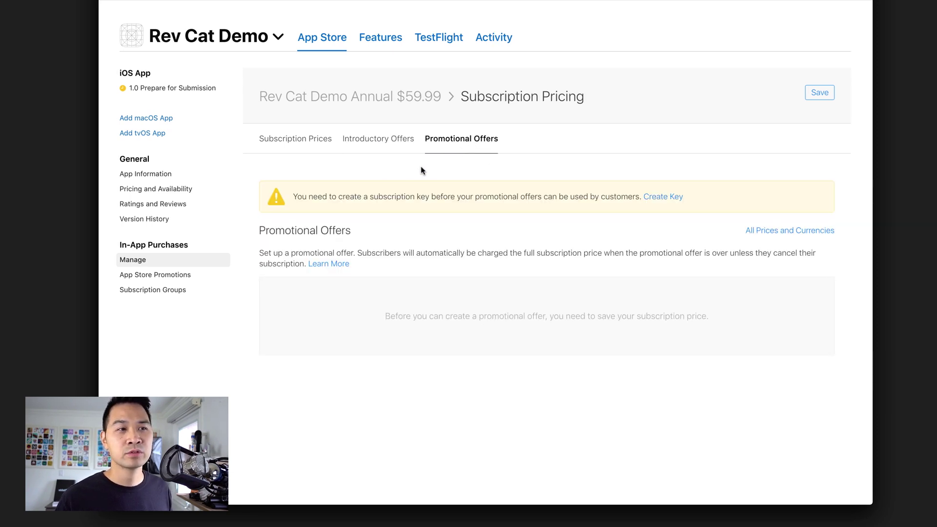
{"action": "left_click", "coordinate": [316, 139]}
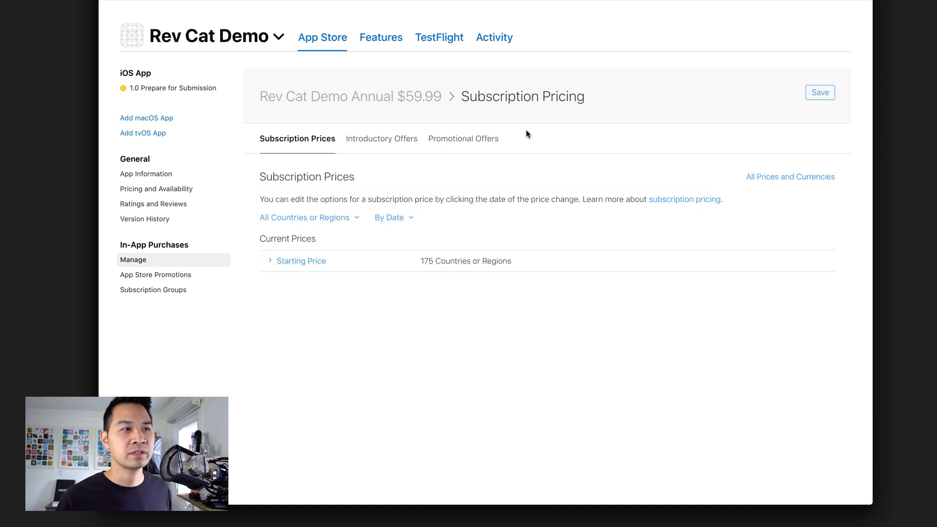
{"action": "left_click", "coordinate": [825, 92]}
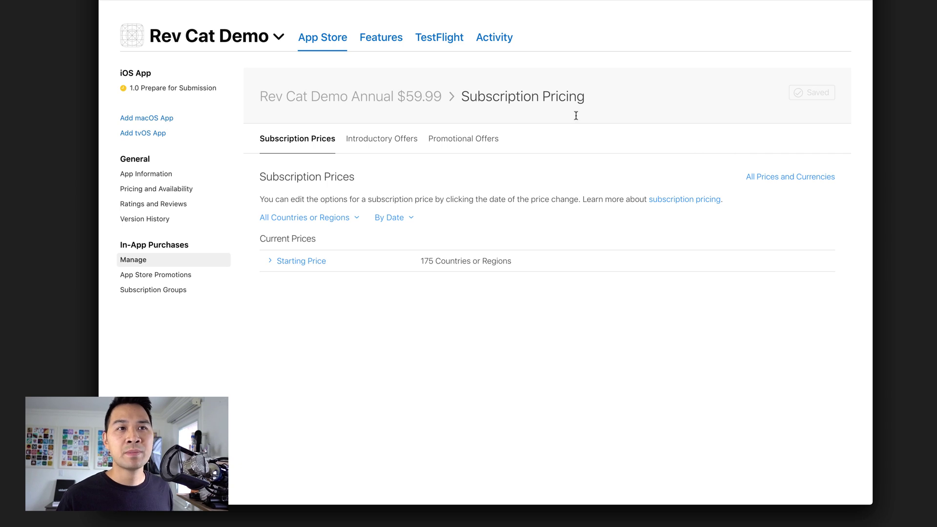
{"action": "left_click", "coordinate": [334, 99]}
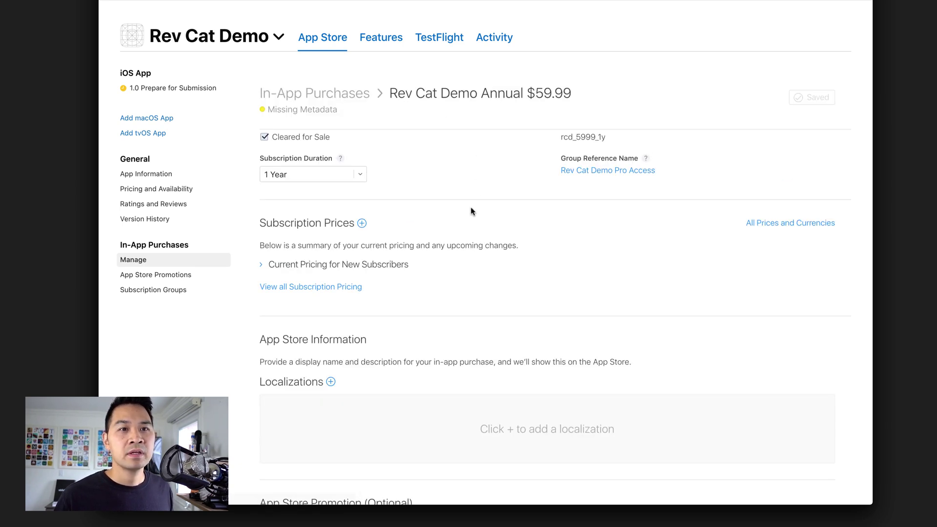
{"action": "scroll", "coordinate": [458, 207], "scroll_direction": "down", "scroll_amount": 2}
{"action": "scroll", "coordinate": [454, 205], "scroll_direction": "down", "scroll_amount": 2}
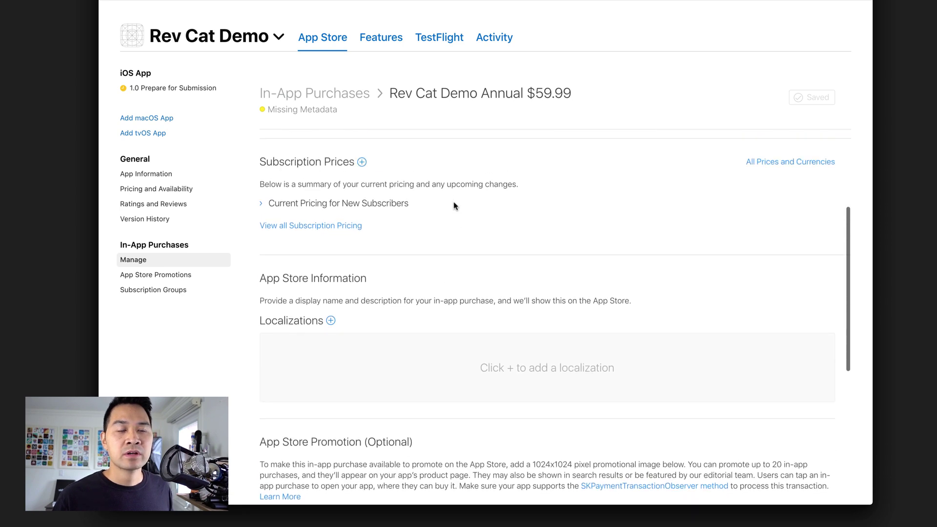
- Add an English (U.S.) localization to the App Store information of the Rev Cat Demo Annual $59.99 subscription
{"action": "scroll", "coordinate": [454, 205], "scroll_direction": "down", "scroll_amount": 1}
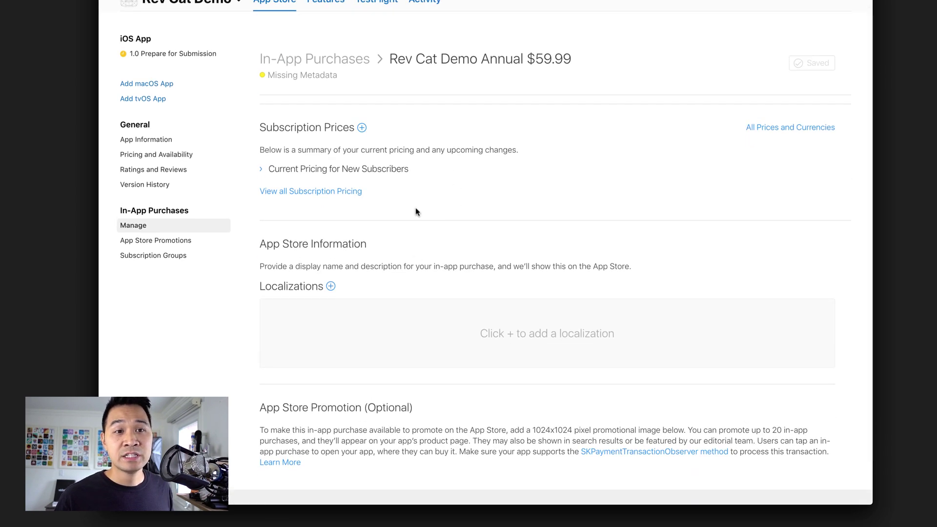
{"action": "scroll", "coordinate": [415, 215], "scroll_direction": "down", "scroll_amount": 2}
{"action": "left_click", "coordinate": [330, 246]}
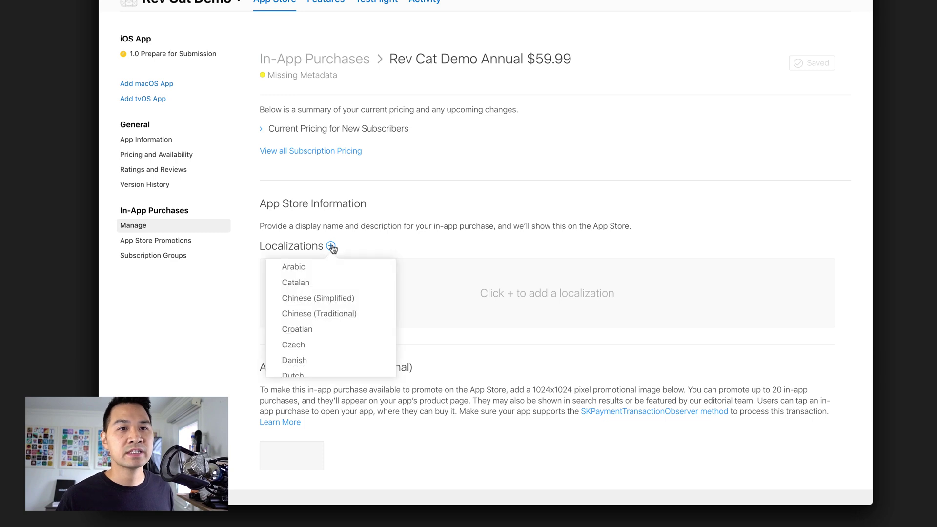
{"action": "scroll", "coordinate": [310, 302], "scroll_direction": "down", "scroll_amount": 6}
{"action": "scroll", "coordinate": [312, 302], "scroll_direction": "up", "scroll_amount": 2}
{"action": "left_click", "coordinate": [336, 287]}
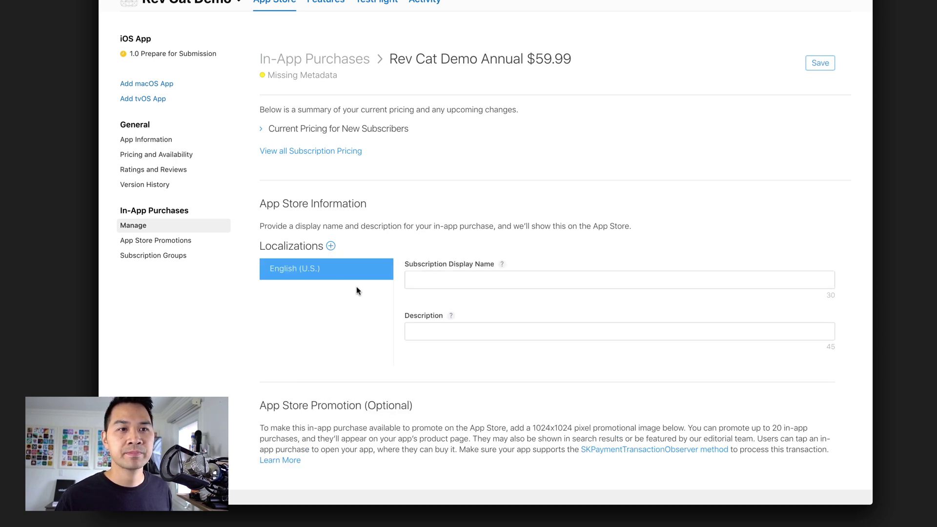
{"action": "scroll", "coordinate": [540, 230], "scroll_direction": "down", "scroll_amount": 3}
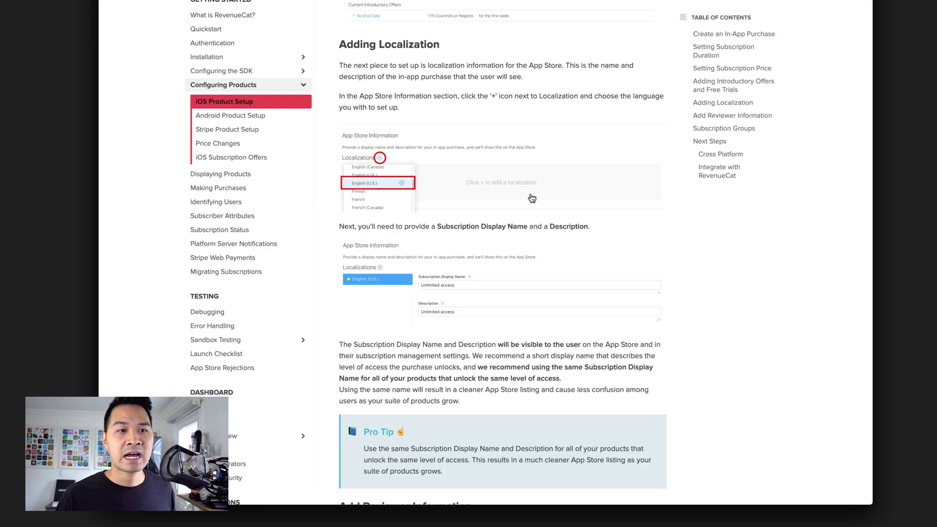
- Read the Adding Localization section of RevenueCat's iOS Product Setup guide, including the tip on reusing display names and descriptions
{"action": "scroll", "coordinate": [528, 187], "scroll_direction": "down", "scroll_amount": 1}
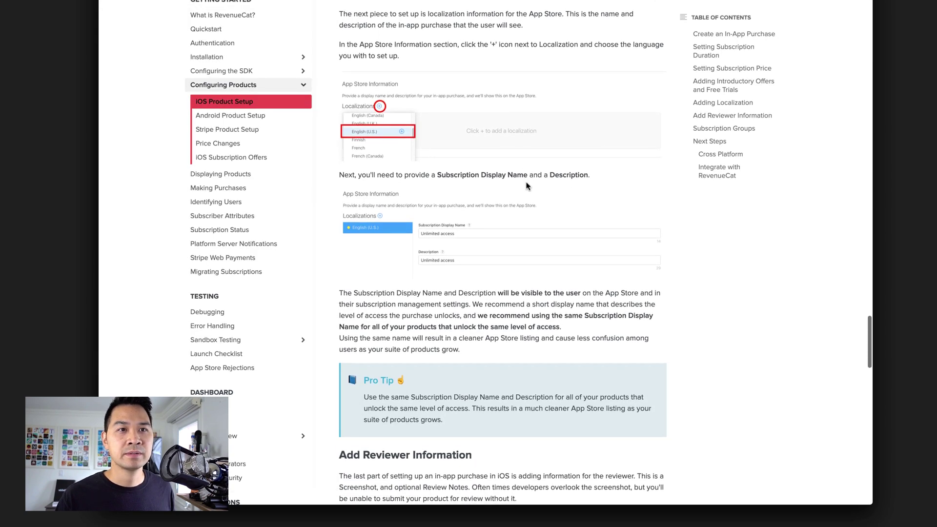
{"action": "scroll", "coordinate": [509, 168], "scroll_direction": "down", "scroll_amount": 2}
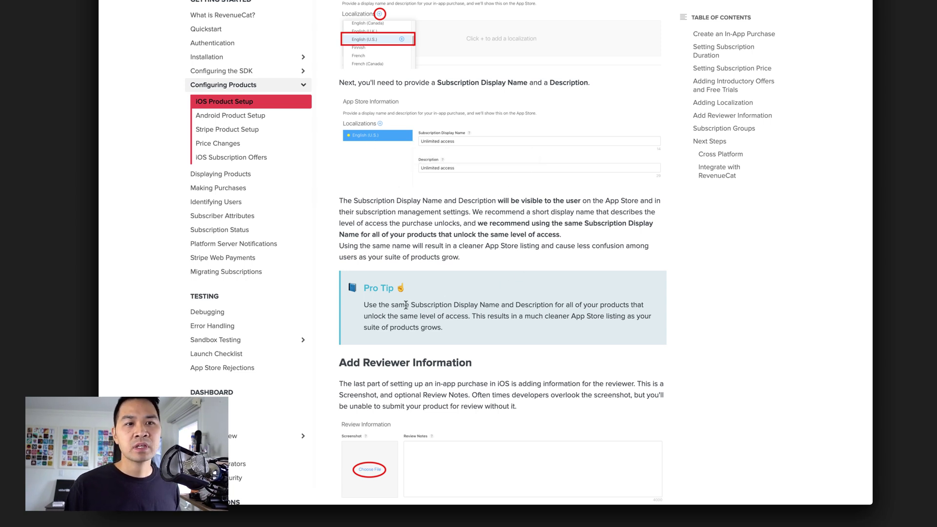
{"action": "left_click_drag", "start_coordinate": [408, 304], "coordinate": [502, 306]}
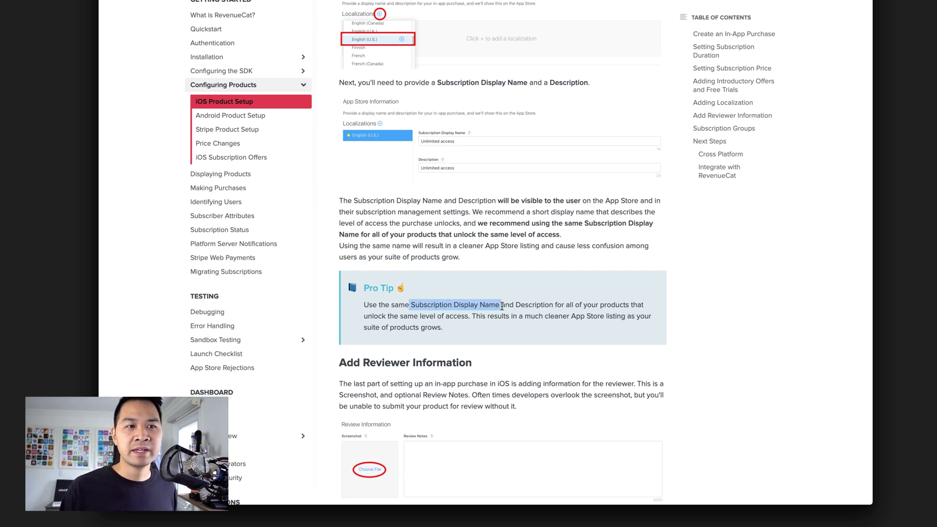
{"action": "double_click", "coordinate": [526, 306]}
{"action": "left_click_drag", "start_coordinate": [566, 305], "coordinate": [604, 327]}
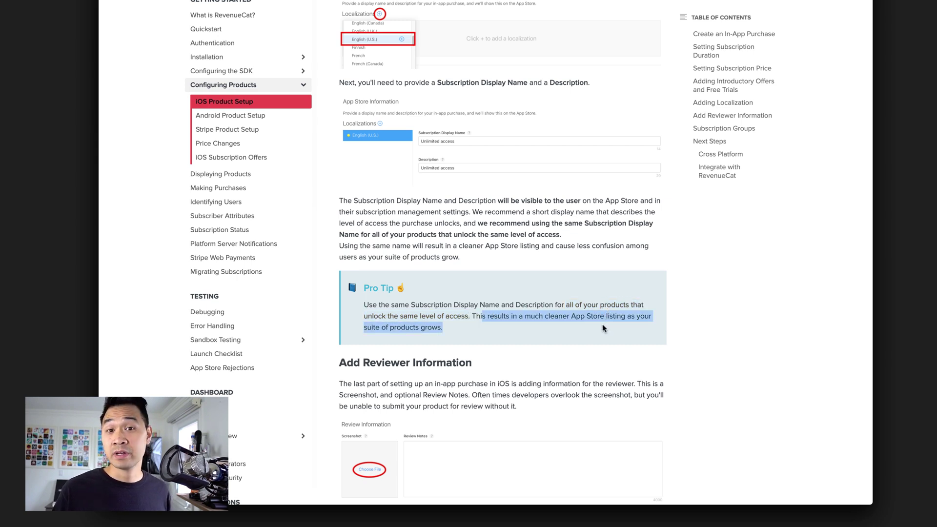
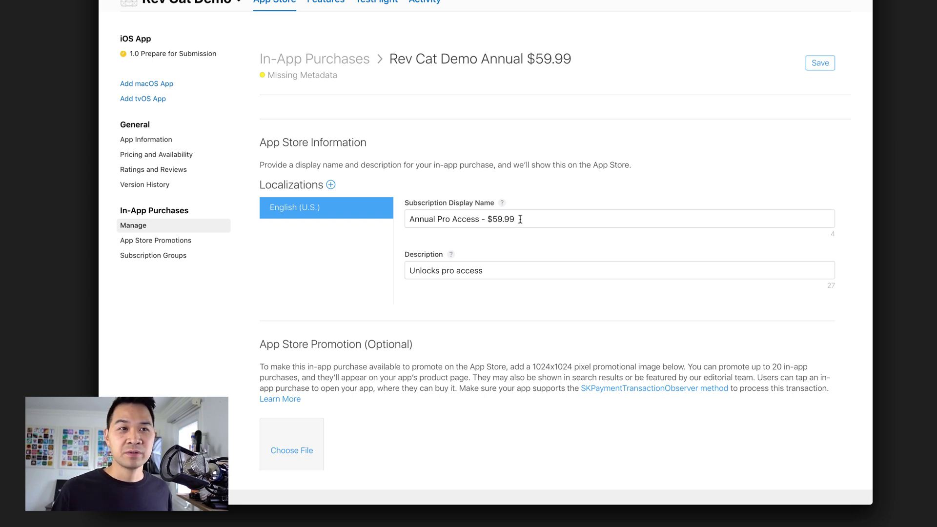
{"action": "left_click_drag", "start_coordinate": [520, 219], "coordinate": [486, 221]}
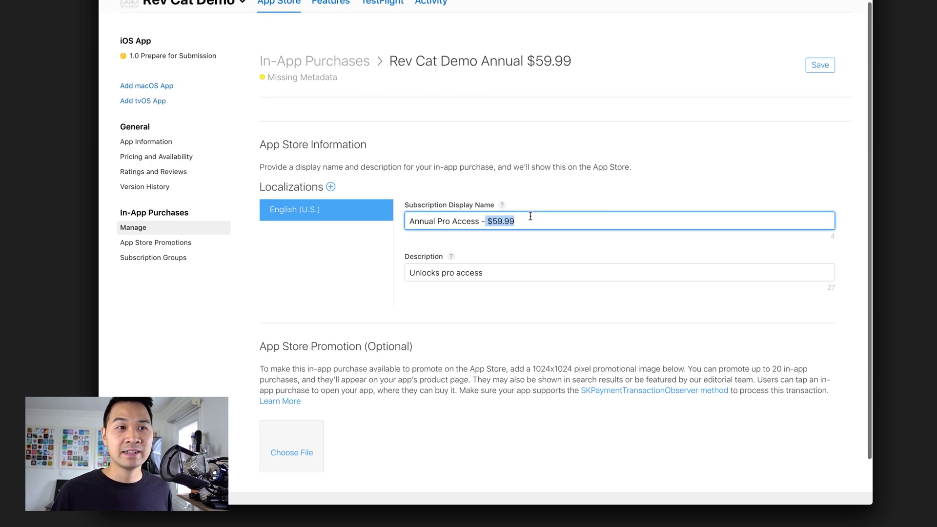
{"action": "scroll", "coordinate": [528, 218], "scroll_direction": "up", "scroll_amount": 1}
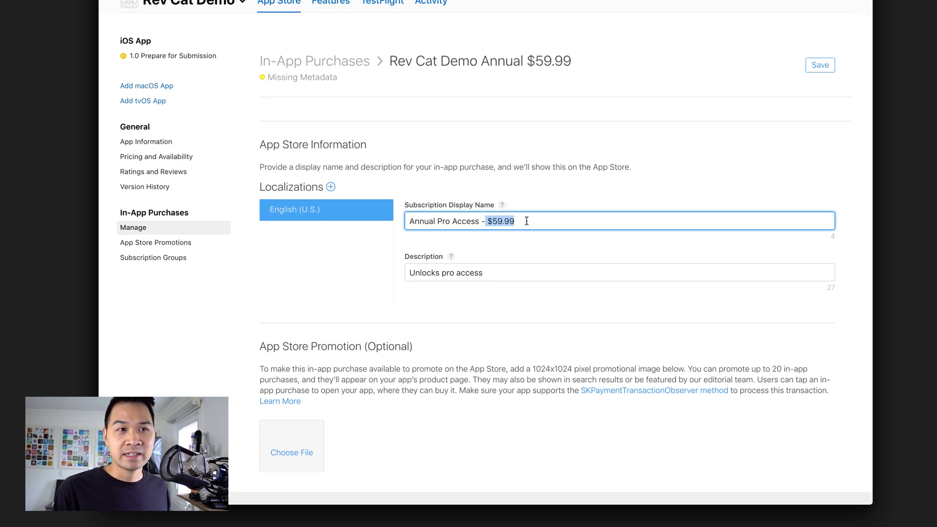
{"action": "left_click", "coordinate": [424, 221]}
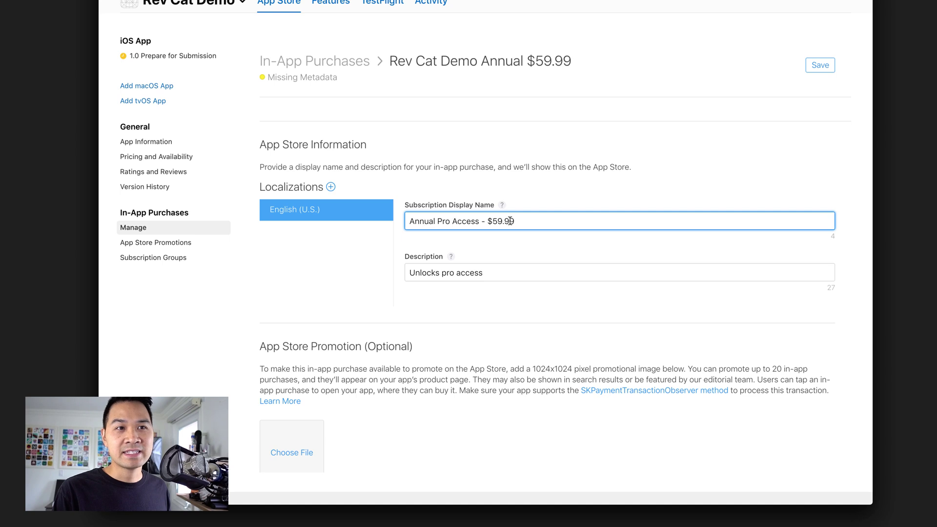
{"action": "left_click_drag", "start_coordinate": [510, 221], "coordinate": [389, 224]}
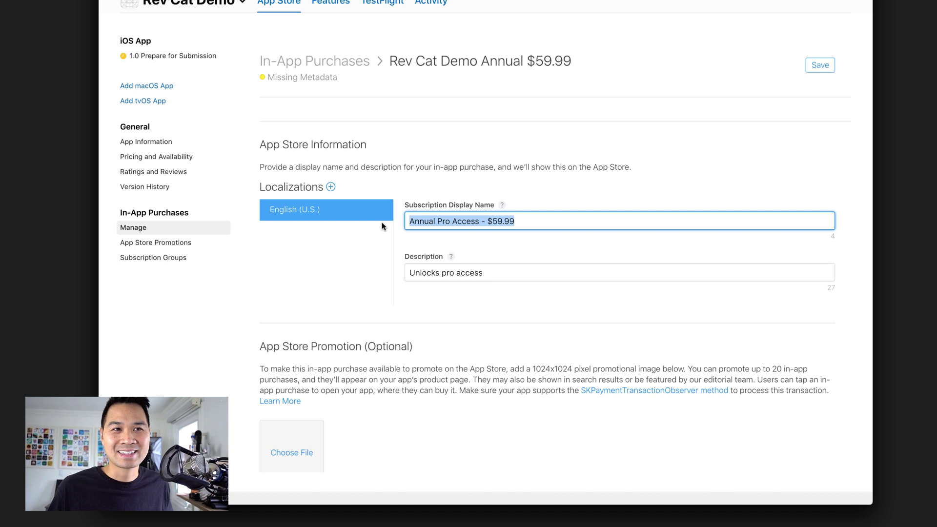
- Shorten the subscription display name of the English (U.S.) localization to Pro Access
{"action": "left_click", "coordinate": [548, 221]}
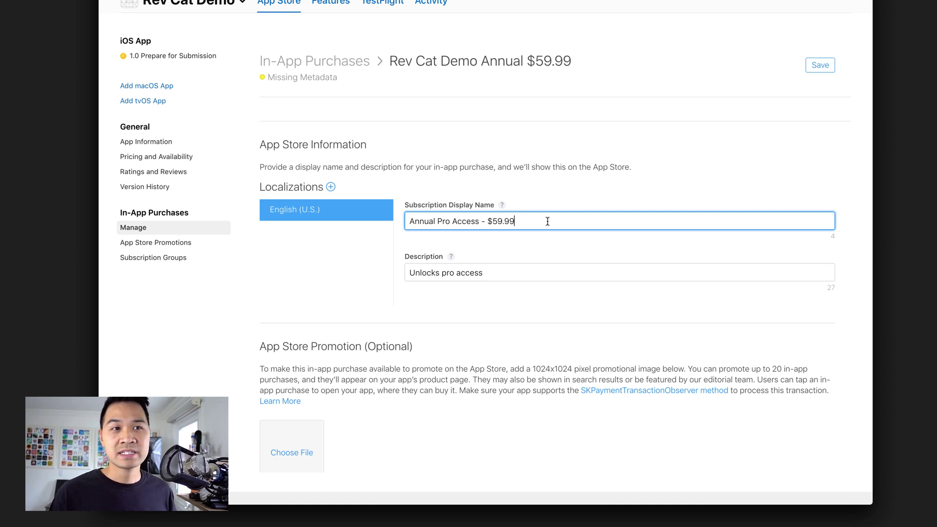
{"action": "key", "text": "shift+alt+Left"}
{"action": "key", "text": "shift+alt+Left"}
{"action": "key", "text": "shift+alt+Left"}
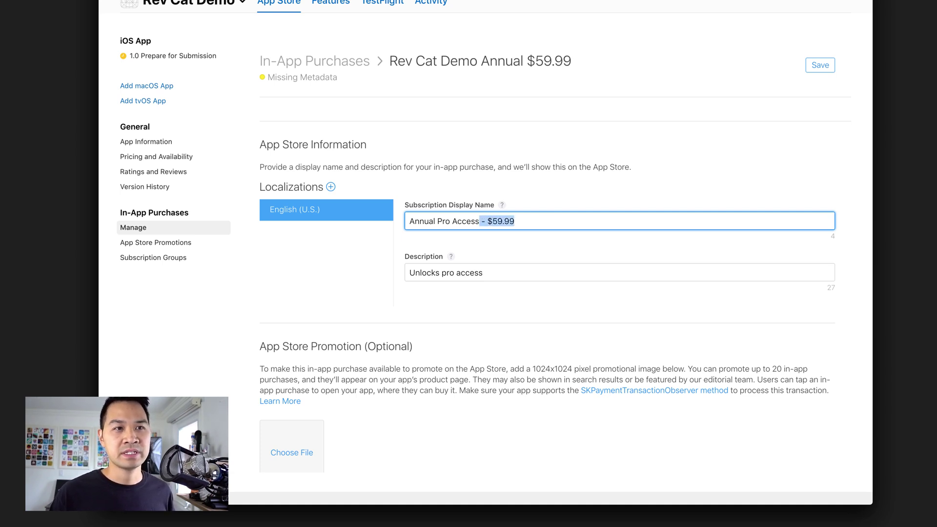
{"action": "key", "text": "BackSpace"}
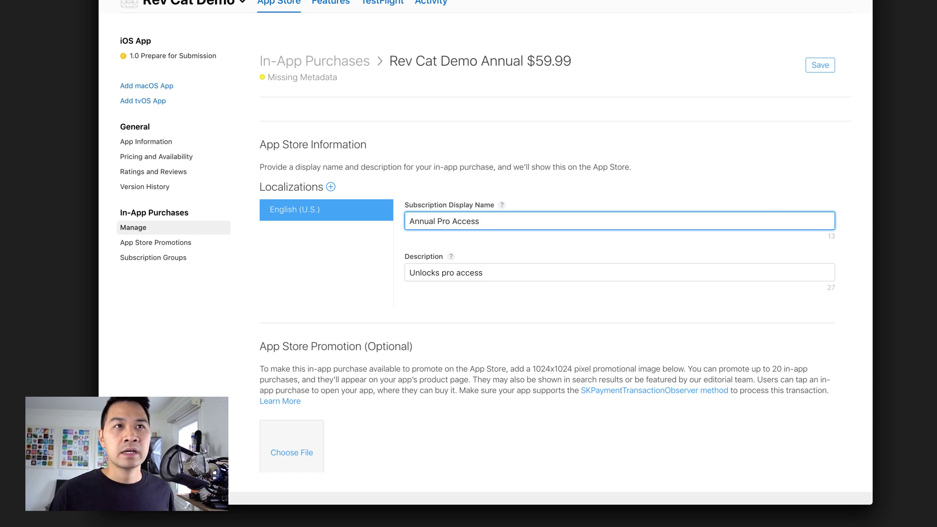
{"action": "key", "text": "shift+alt+Right"}
{"action": "key", "text": "shift+Right"}
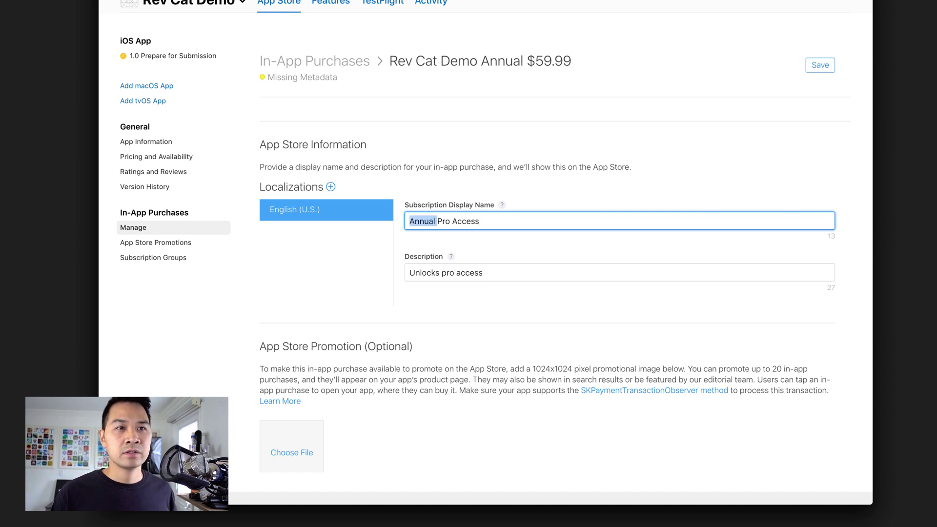
{"action": "key", "text": "BackSpace"}
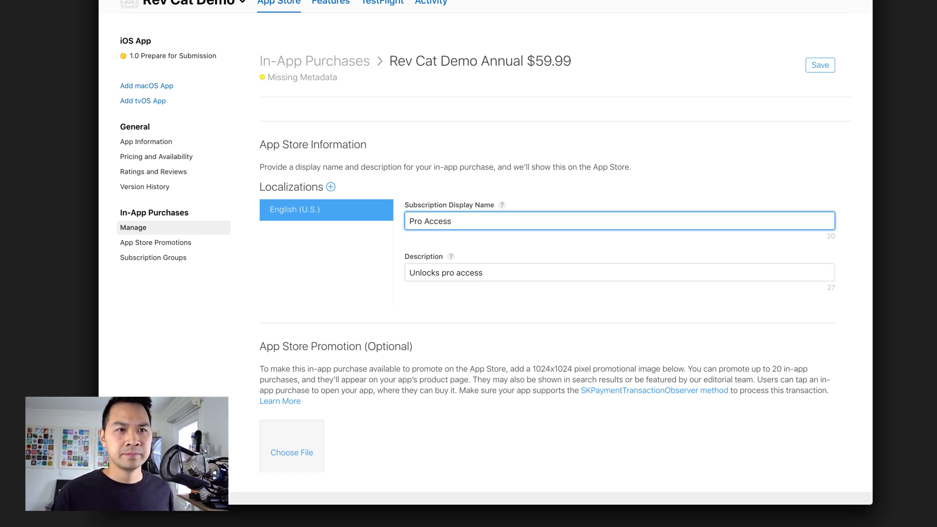
- Change the description of the English (U.S.) localization to Pro Access, matching the display name's capitalization
{"action": "left_click", "coordinate": [444, 274]}
{"action": "key", "text": "shift+alt+Left"}
{"action": "type", "text": "P"}
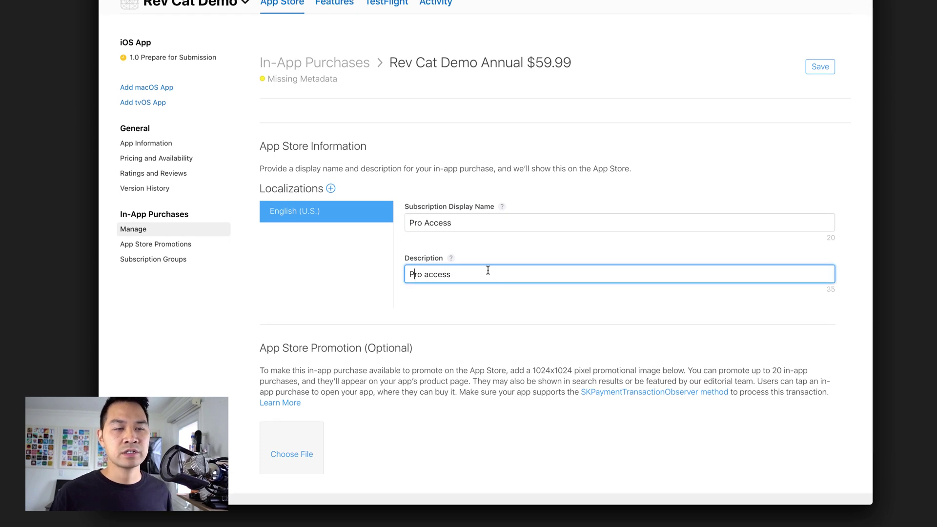
{"action": "key", "text": "Right"}
{"action": "key", "text": "Right"}
{"action": "key", "text": "Right"}
{"action": "key", "text": "Delete"}
{"action": "type", "text": "A"}
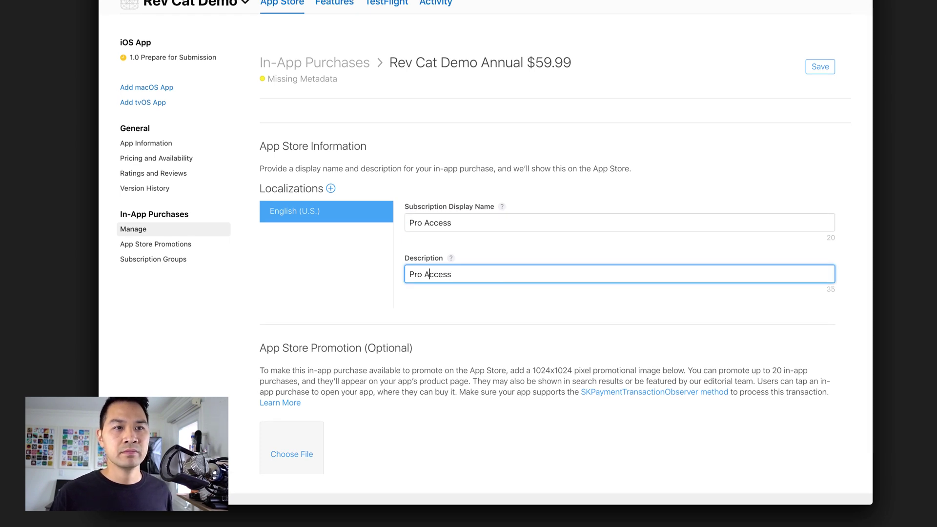
{"action": "left_click", "coordinate": [491, 320]}
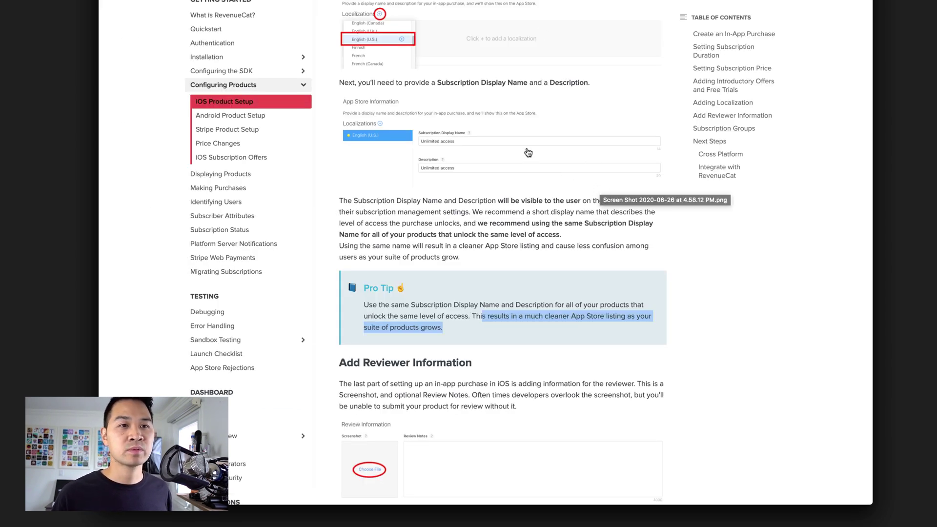
- Read the Add Reviewer Information and Subscription Groups sections of RevenueCat's iOS Product Setup guide
{"action": "scroll", "coordinate": [456, 153], "scroll_direction": "down", "scroll_amount": 3}
{"action": "scroll", "coordinate": [457, 154], "scroll_direction": "down", "scroll_amount": 15}
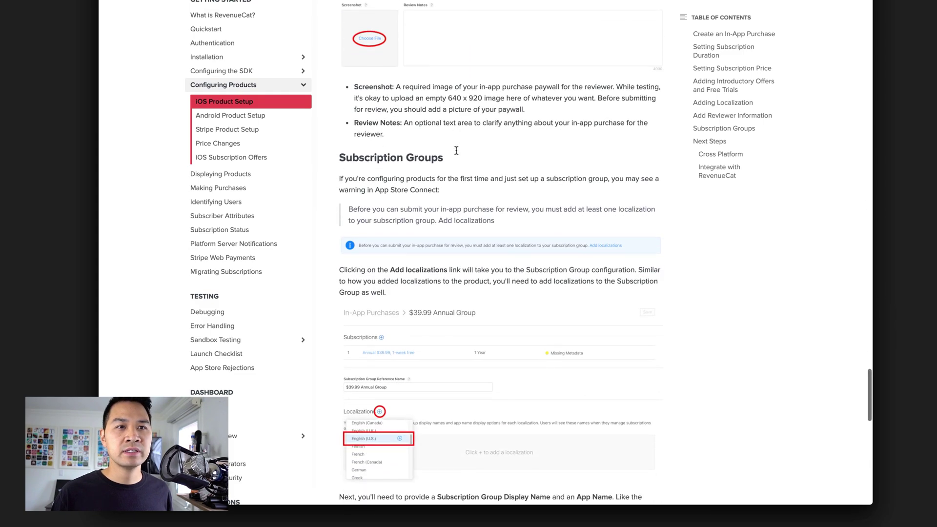
{"action": "scroll", "coordinate": [458, 155], "scroll_direction": "down", "scroll_amount": 4}
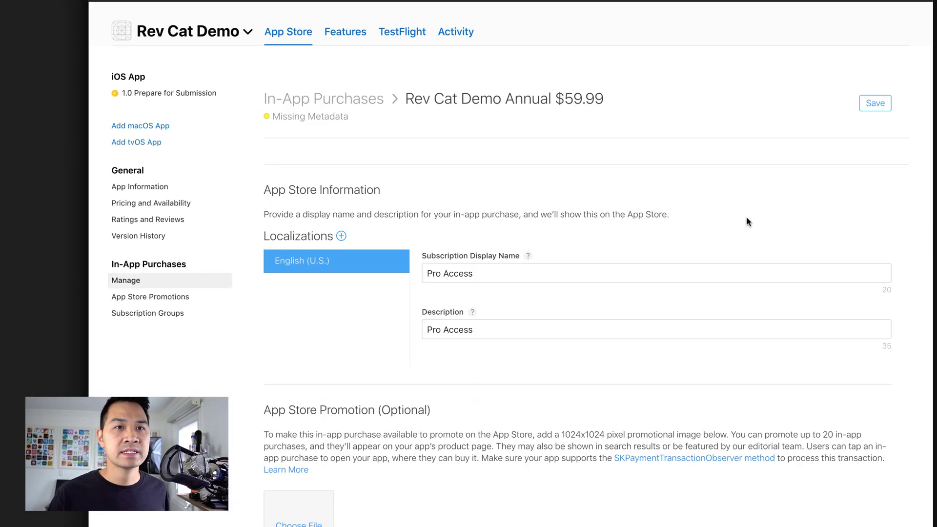
- Save the Rev Cat Demo Annual $59.99 subscription with its English (U.S.) localization in App Store Connect
{"action": "left_click", "coordinate": [877, 103]}
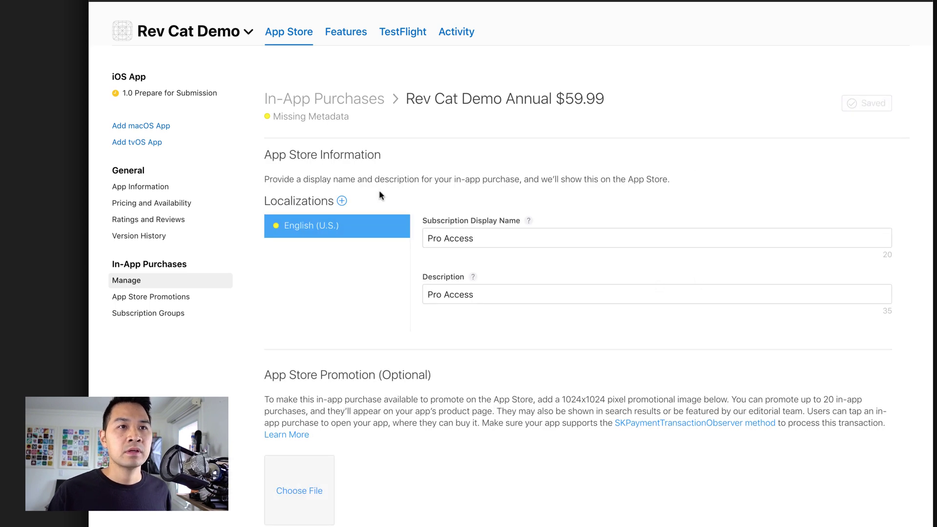
{"action": "scroll", "coordinate": [371, 239], "scroll_direction": "down", "scroll_amount": 2}
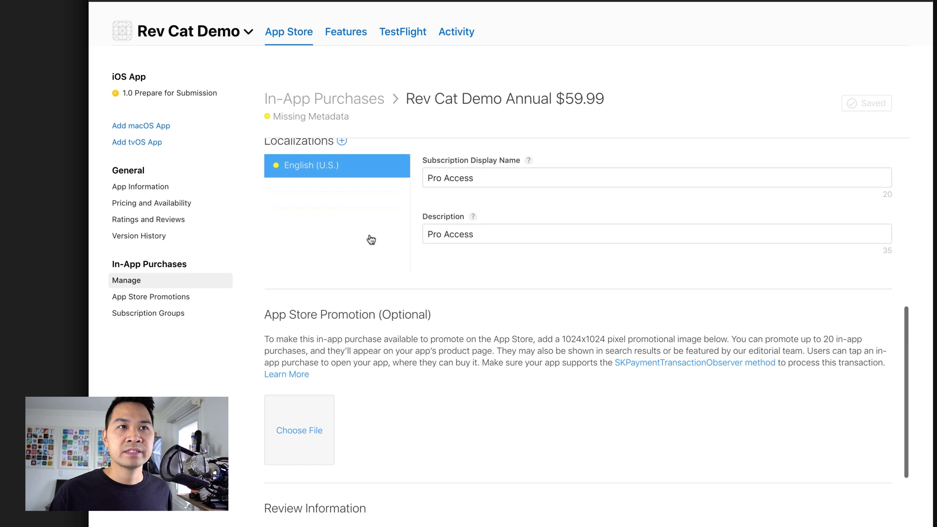
{"action": "scroll", "coordinate": [371, 239], "scroll_direction": "down", "scroll_amount": 2}
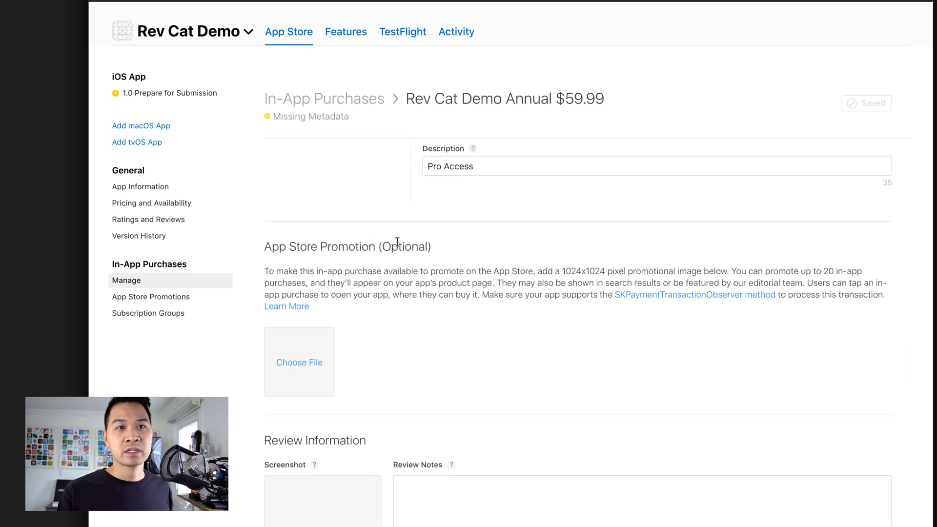
{"action": "scroll", "coordinate": [410, 242], "scroll_direction": "down", "scroll_amount": 3}
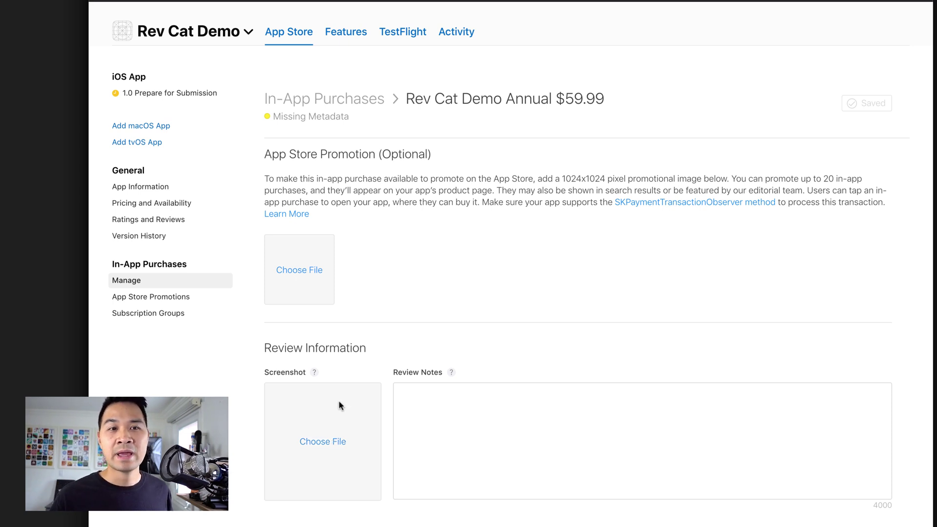
- Look up the iOS size requirement for the App Review screenshot in App Store Connect Help, leaving the screenshot upload empty
{"action": "left_click", "coordinate": [324, 446]}
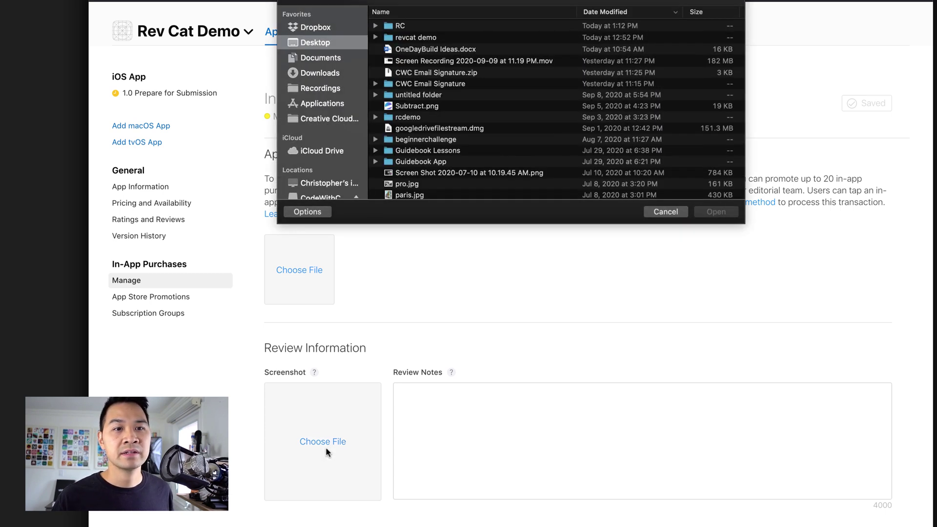
{"action": "left_click", "coordinate": [666, 211]}
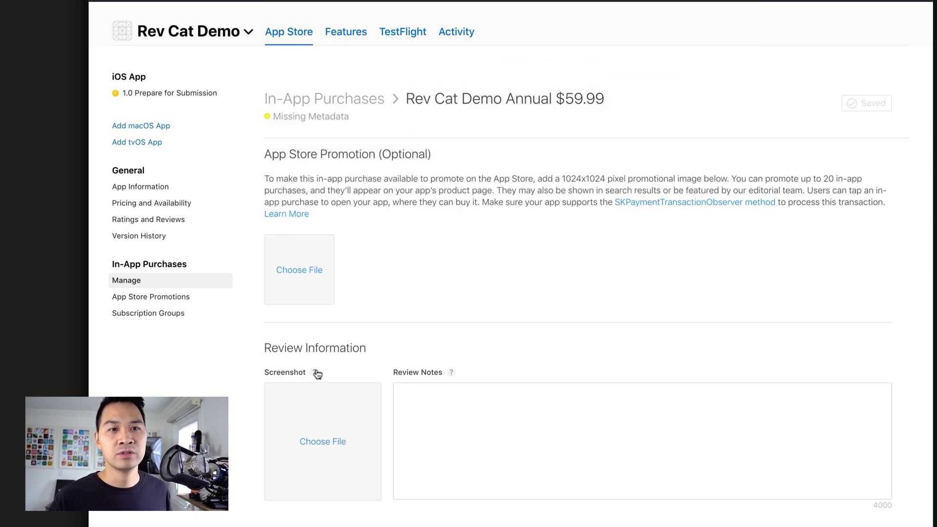
{"action": "mouse_move", "coordinate": [312, 374]}
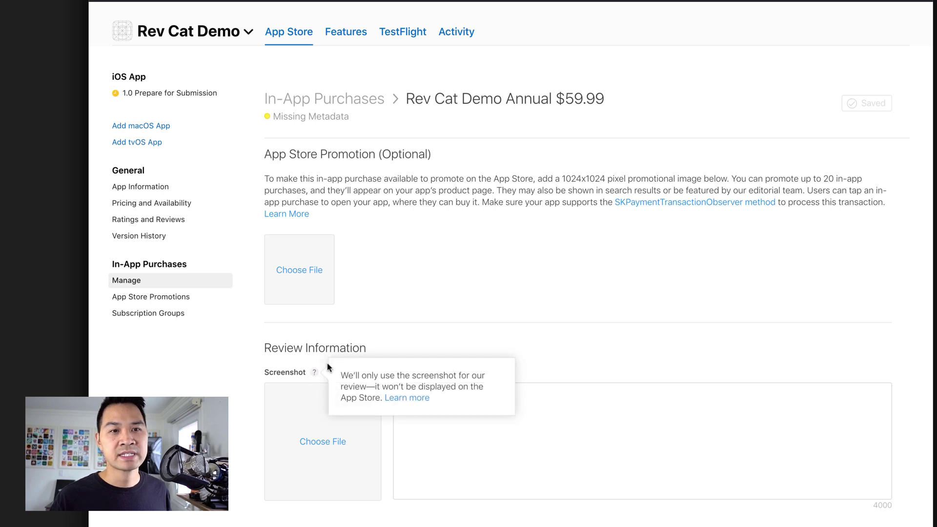
{"action": "left_click", "coordinate": [407, 398]}
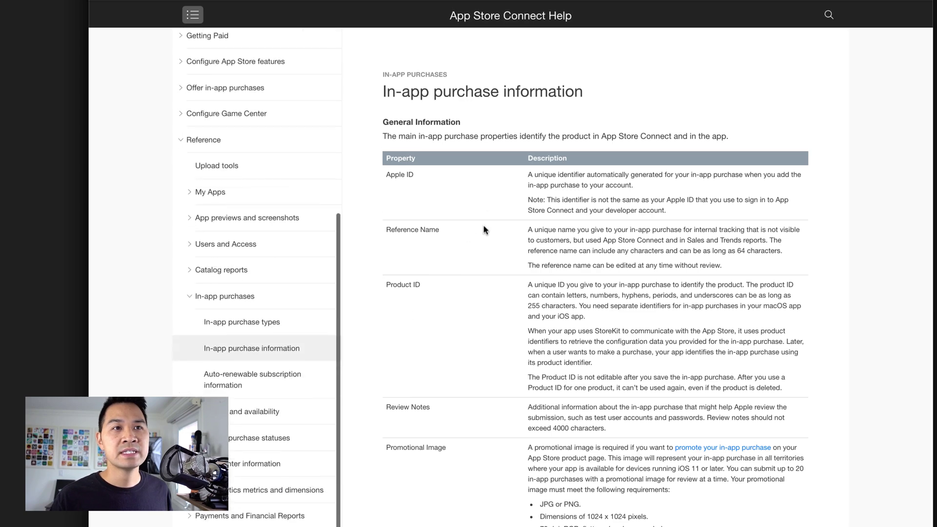
{"action": "scroll", "coordinate": [476, 182], "scroll_direction": "down", "scroll_amount": 7}
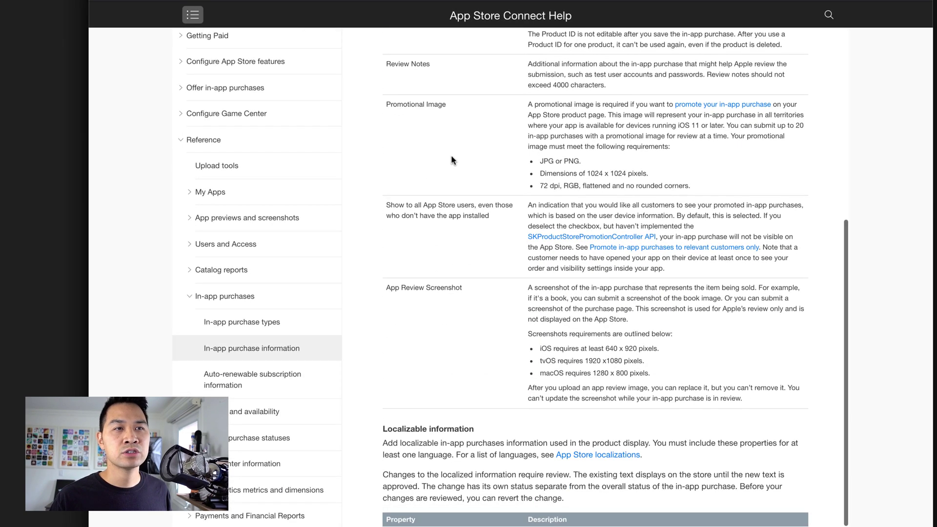
{"action": "scroll", "coordinate": [681, 121], "scroll_direction": "up", "scroll_amount": 3}
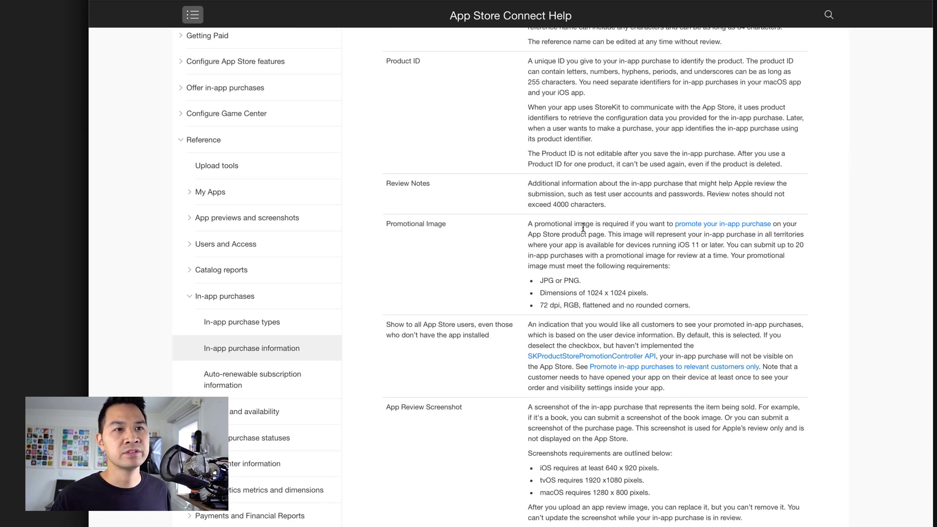
{"action": "scroll", "coordinate": [583, 227], "scroll_direction": "down", "scroll_amount": 2}
{"action": "left_click_drag", "start_coordinate": [391, 337], "coordinate": [466, 341]}
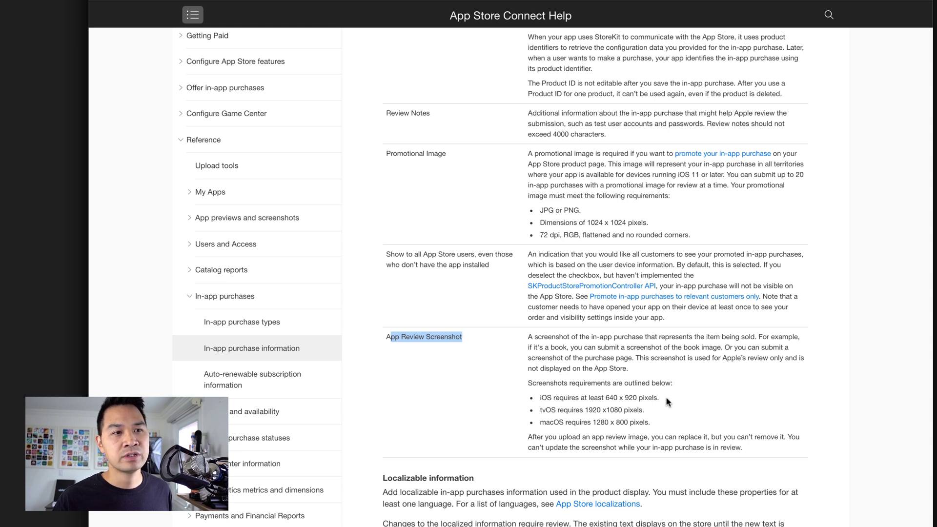
{"action": "left_click_drag", "start_coordinate": [604, 398], "coordinate": [633, 398]}
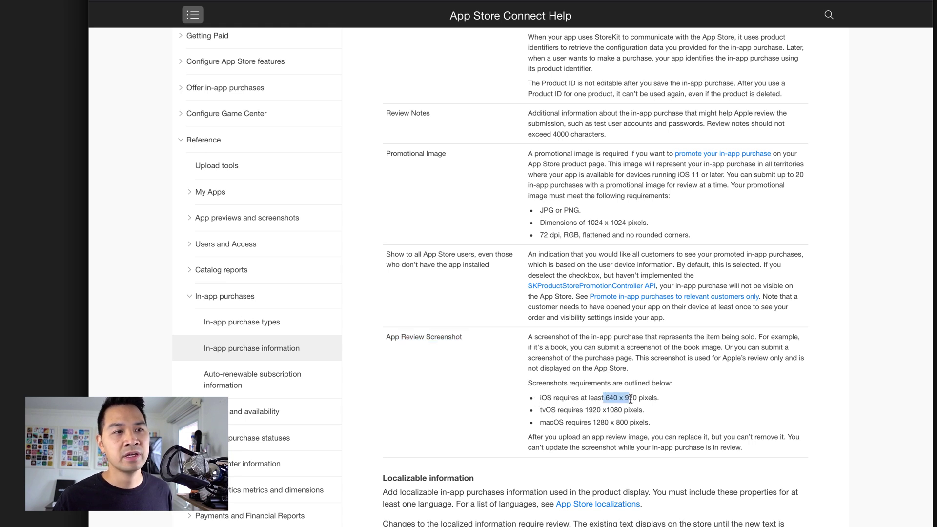
- Close the App Store Connect Help page, upload 640x920.jpg as the annual subscription's review screenshot, and save the subscription
{"action": "left_click", "coordinate": [693, 416]}
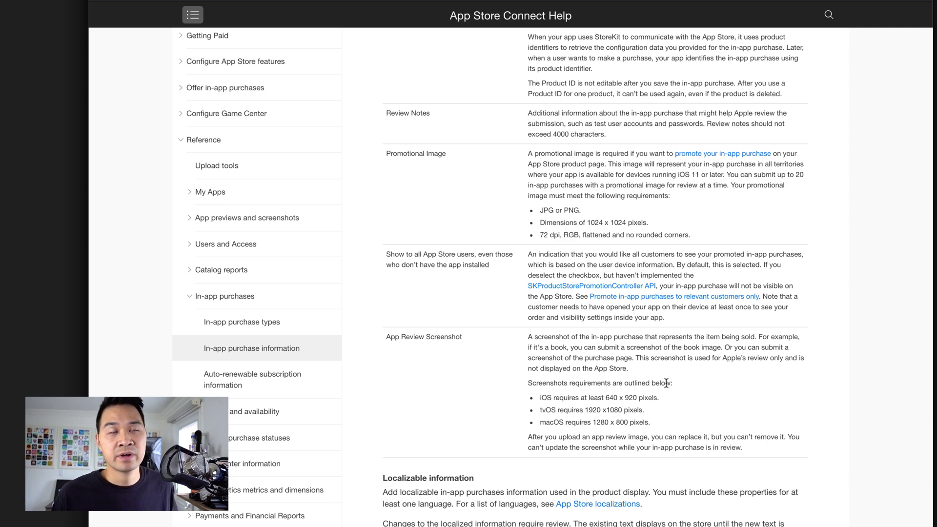
{"action": "key", "text": "super+w"}
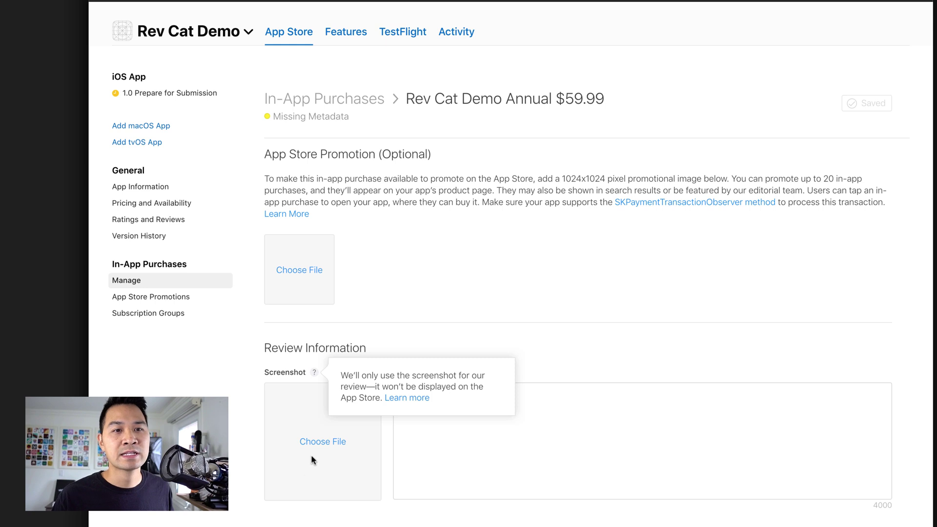
{"action": "left_click", "coordinate": [327, 443]}
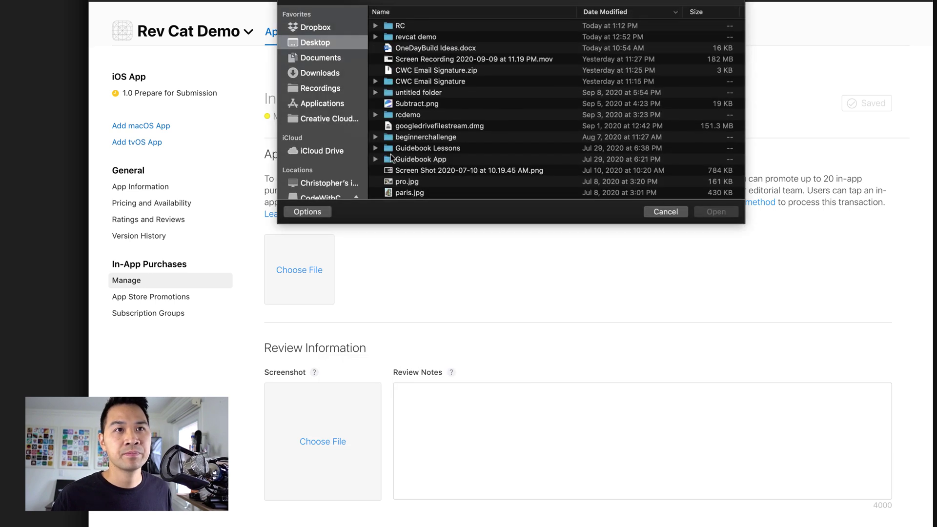
{"action": "scroll", "coordinate": [459, 103], "scroll_direction": "down", "scroll_amount": 3}
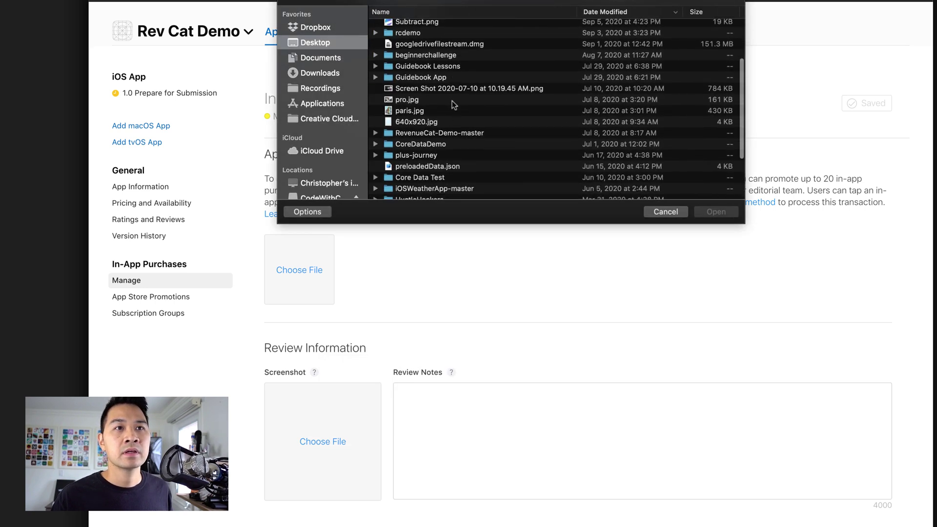
{"action": "double_click", "coordinate": [434, 122]}
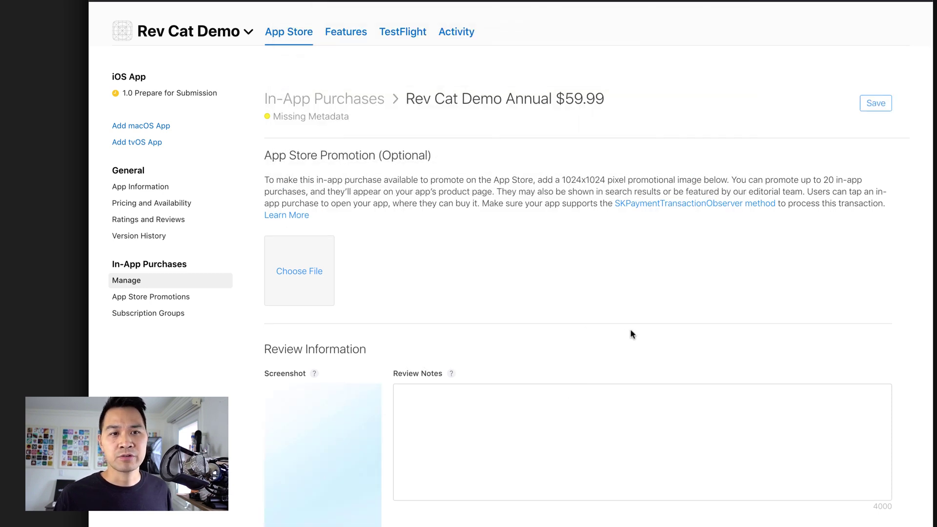
{"action": "scroll", "coordinate": [631, 335], "scroll_direction": "down", "scroll_amount": 2}
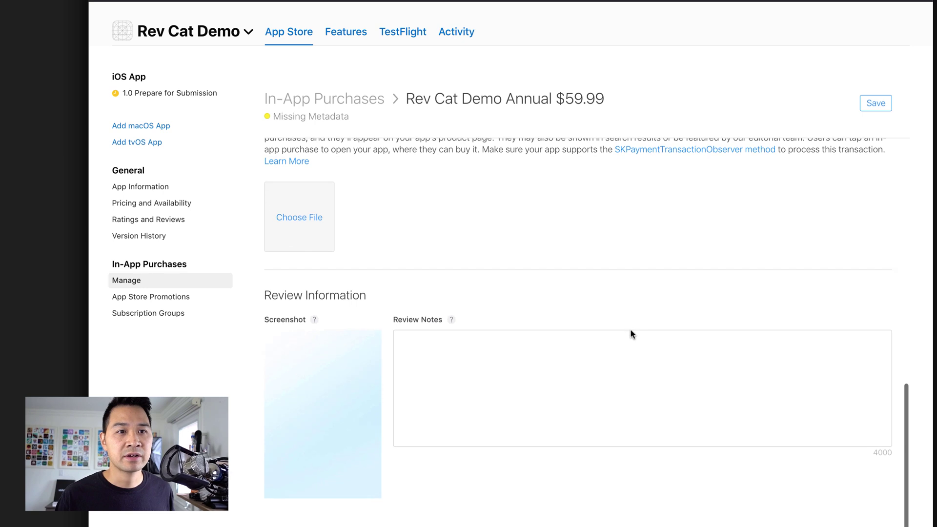
{"action": "left_click", "coordinate": [886, 107]}
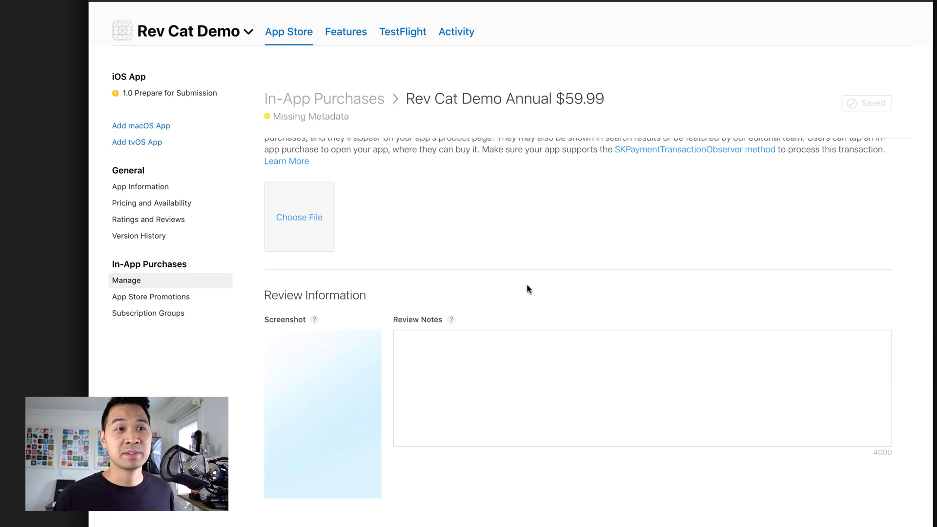
- Return to the In-App Purchases list and start creating another in-app purchase of type Auto-Renewable Subscription
{"action": "scroll", "coordinate": [527, 289], "scroll_direction": "up", "scroll_amount": 15}
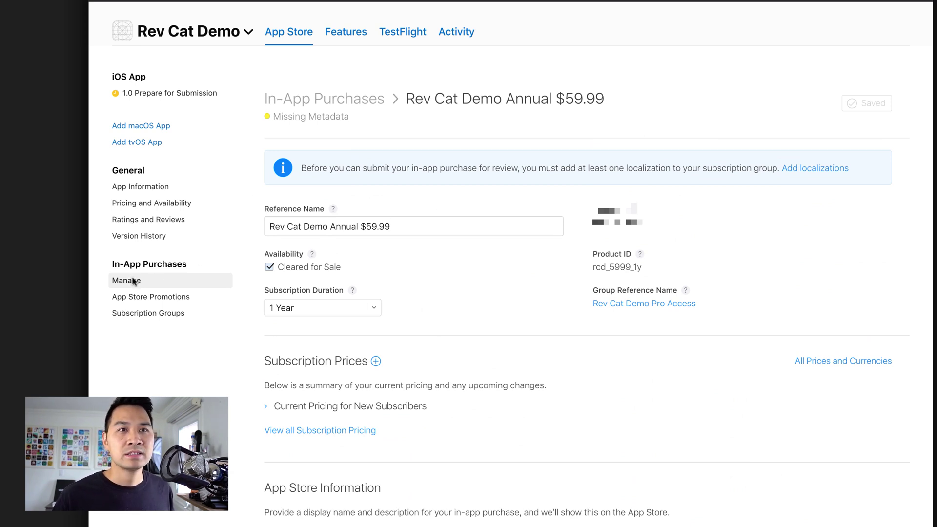
{"action": "left_click", "coordinate": [336, 100]}
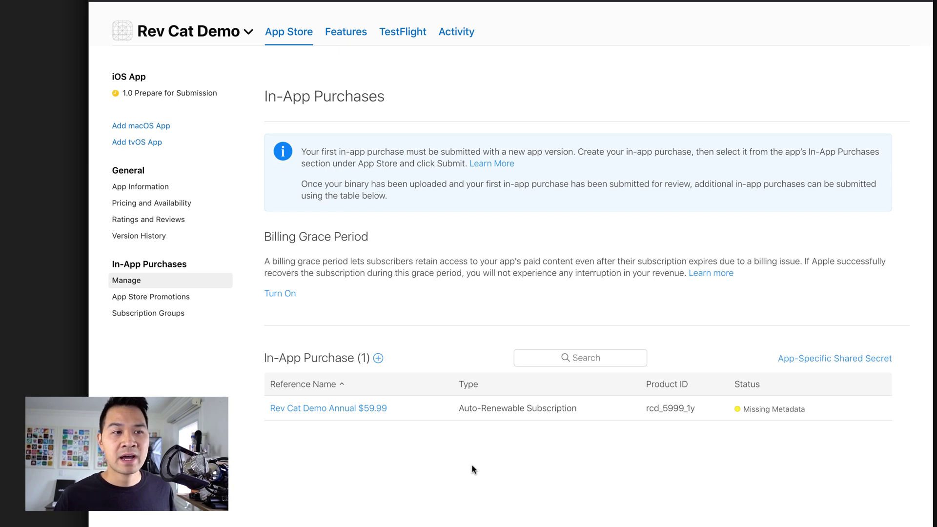
{"action": "scroll", "coordinate": [472, 464], "scroll_direction": "up", "scroll_amount": 1}
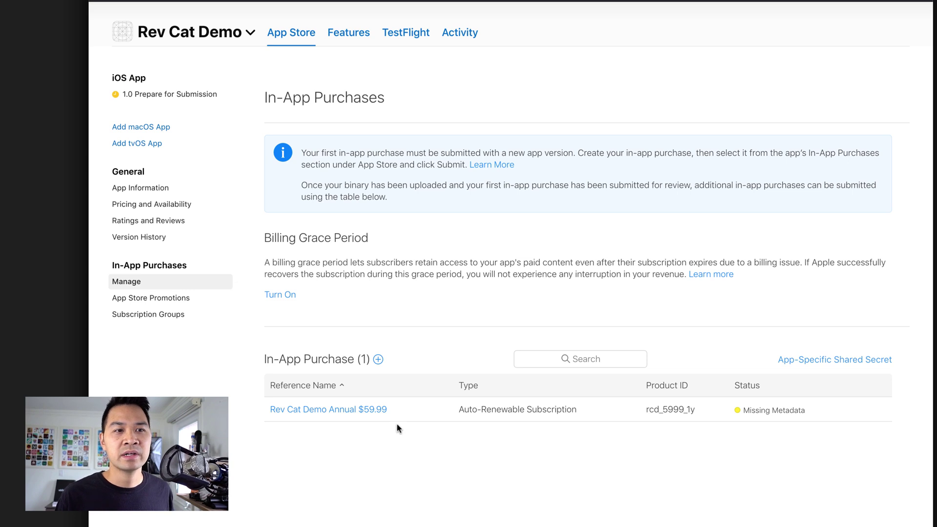
{"action": "mouse_move", "coordinate": [637, 411]}
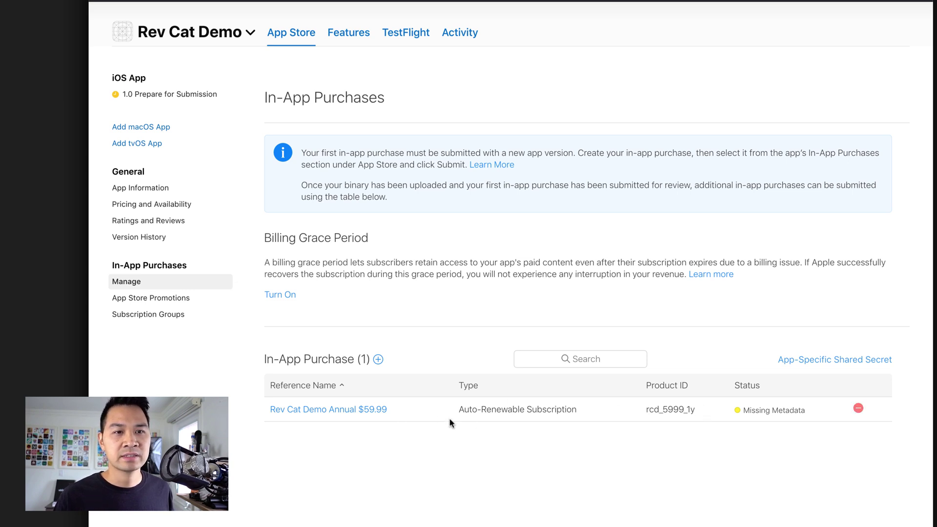
{"action": "left_click", "coordinate": [379, 360]}
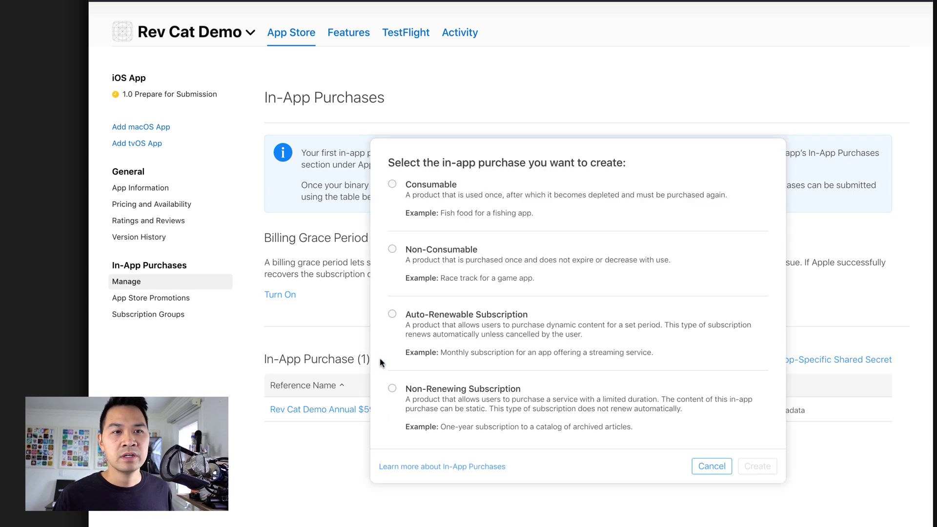
{"action": "left_click", "coordinate": [393, 315]}
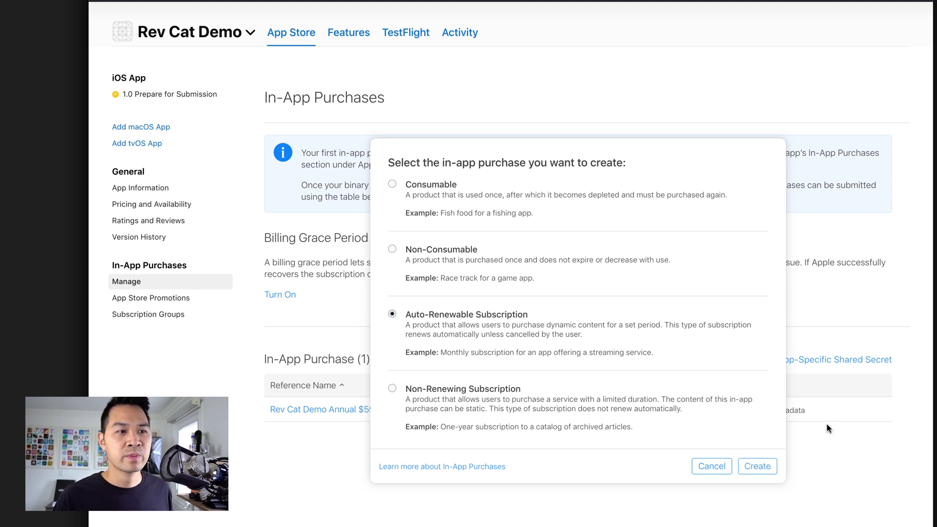
{"action": "left_click", "coordinate": [770, 466]}
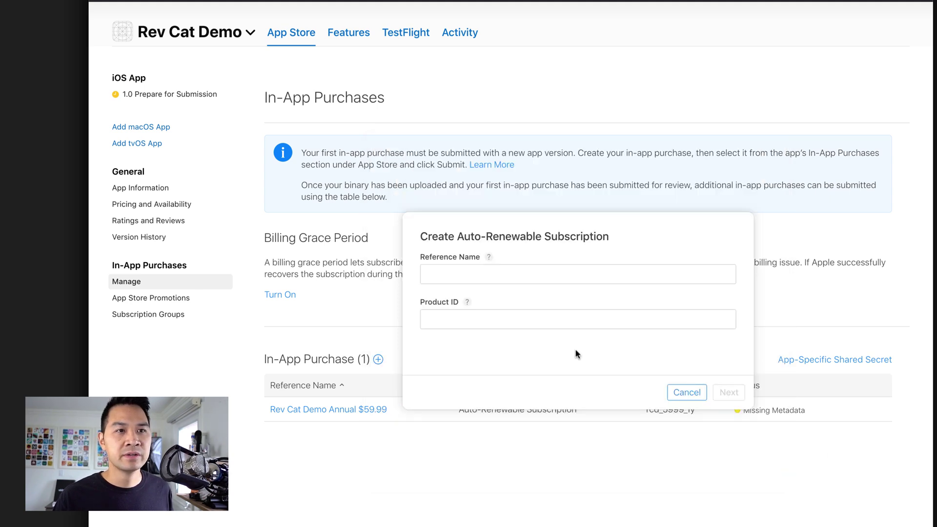
- Give the new subscription the reference name Rev Cat Demo Monthly $9.99 and the product ID rcd_999_1m
{"action": "left_click", "coordinate": [544, 273]}
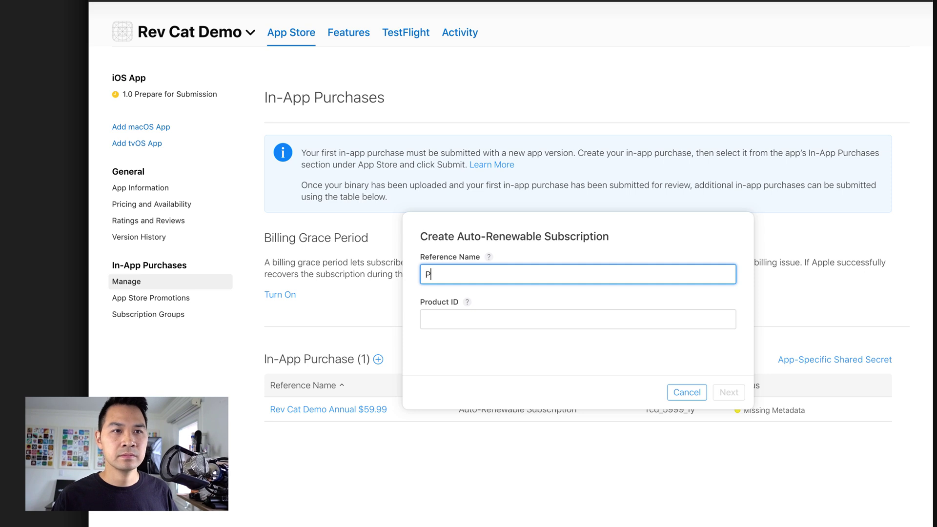
{"action": "type", "text": "Reve"}
{"action": "type", "text": " Cat Demo Monthl"}
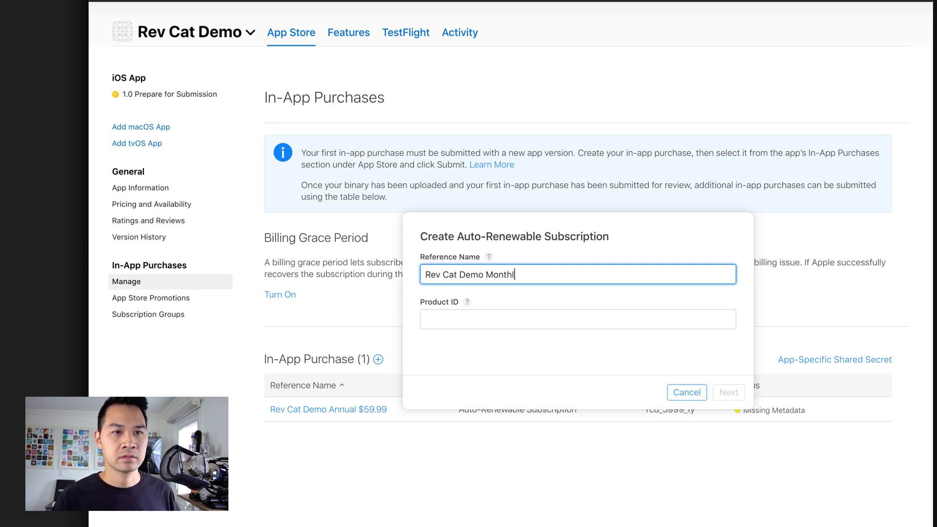
{"action": "type", "text": "y $9.99"}
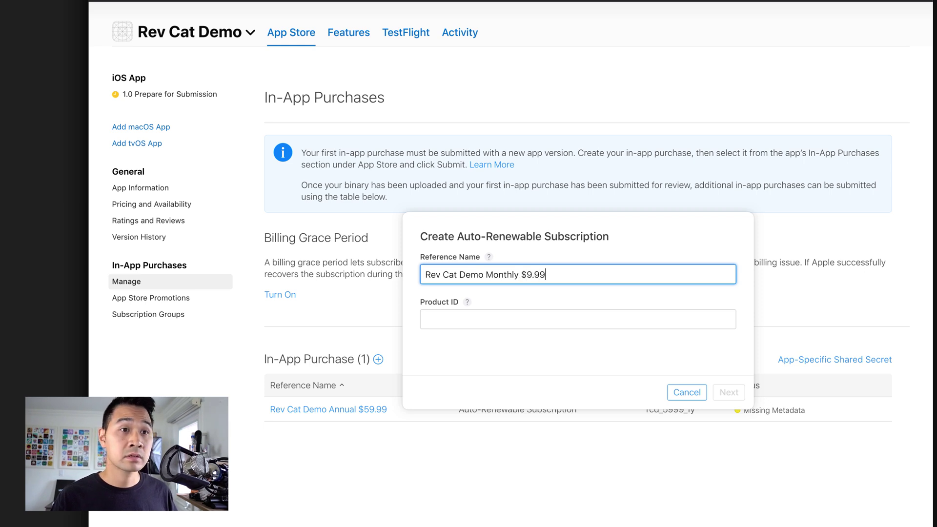
{"action": "left_click", "coordinate": [578, 319]}
{"action": "type", "text": "rcd_999_1m"}
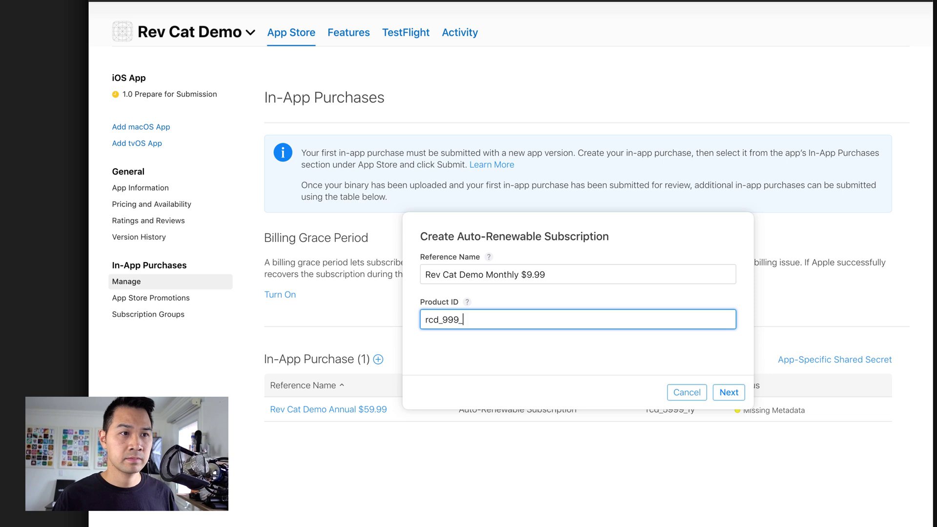
- Assign the new subscription to the existing Rev Cat Demo Pro Access group and create it
{"action": "left_click", "coordinate": [728, 394]}
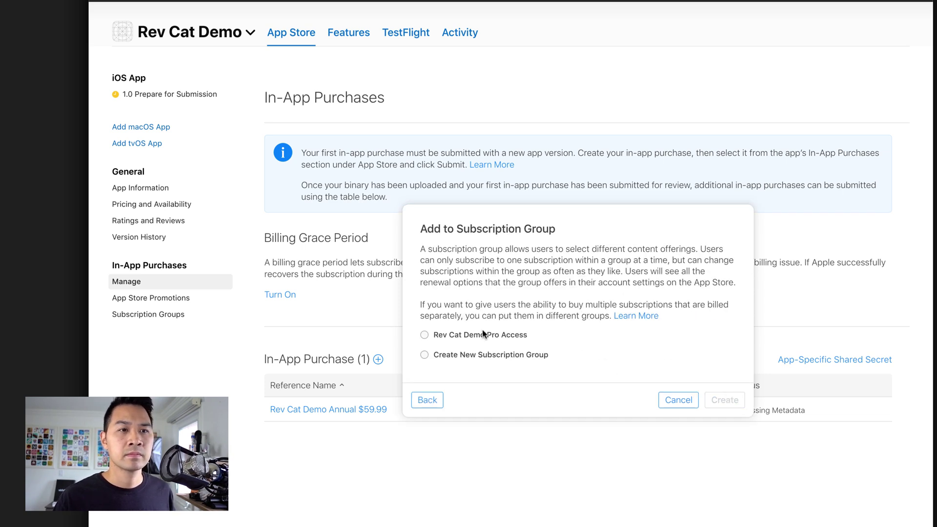
{"action": "left_click", "coordinate": [424, 334]}
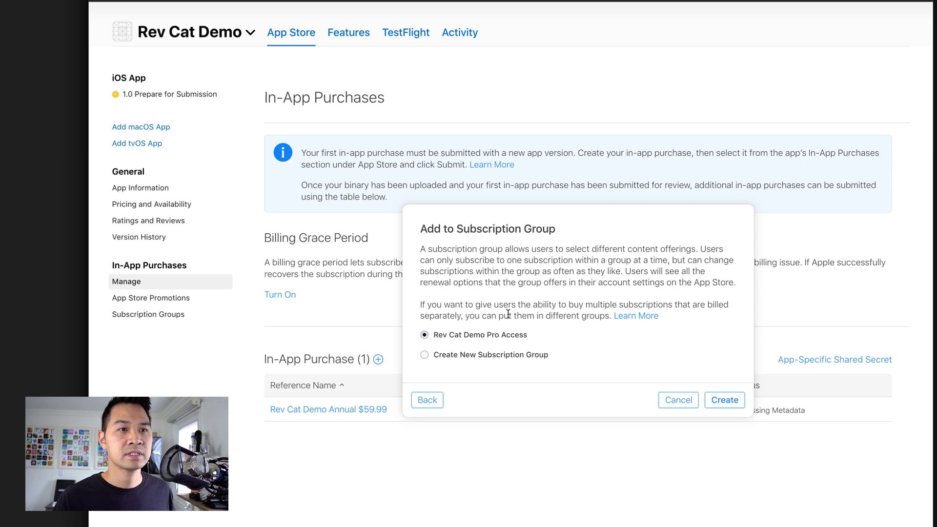
{"action": "left_click", "coordinate": [727, 400]}
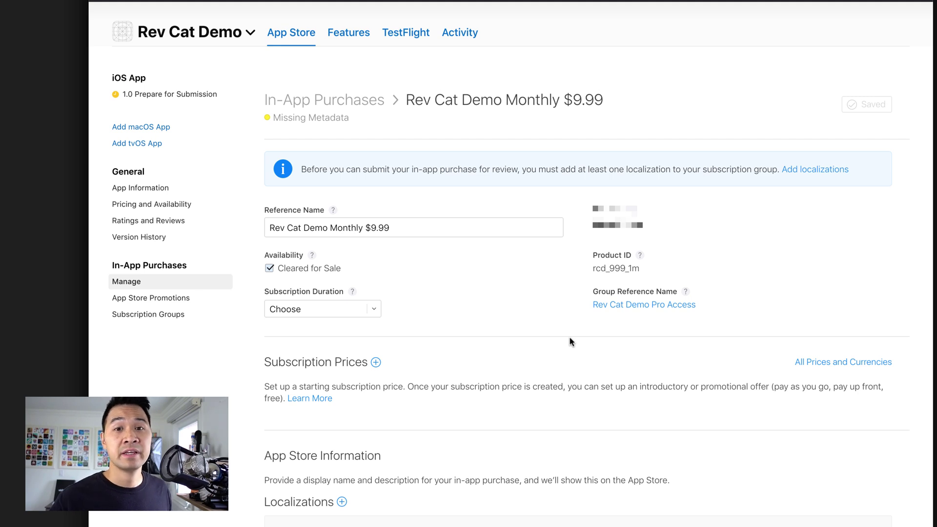
- Set the monthly subscription's duration to 1 Month and save the change
{"action": "left_click", "coordinate": [362, 310]}
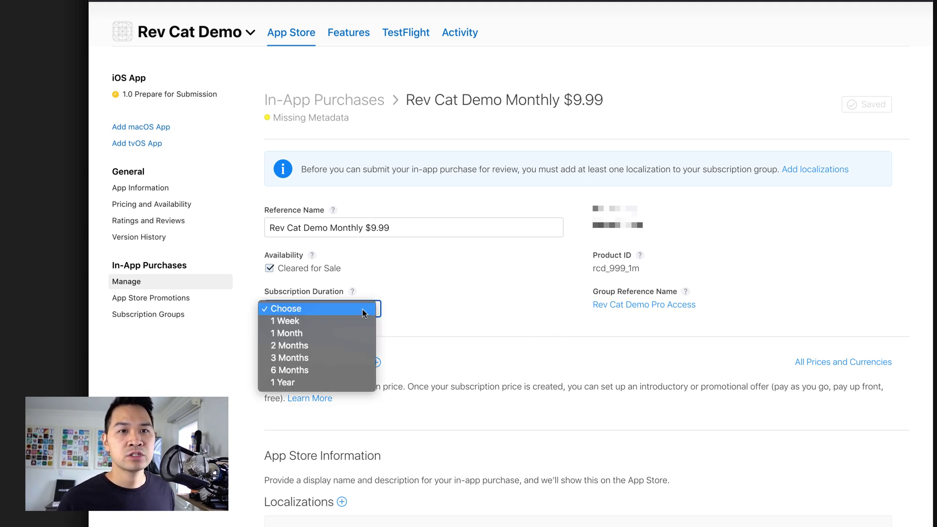
{"action": "left_click", "coordinate": [302, 333]}
{"action": "left_click", "coordinate": [486, 297]}
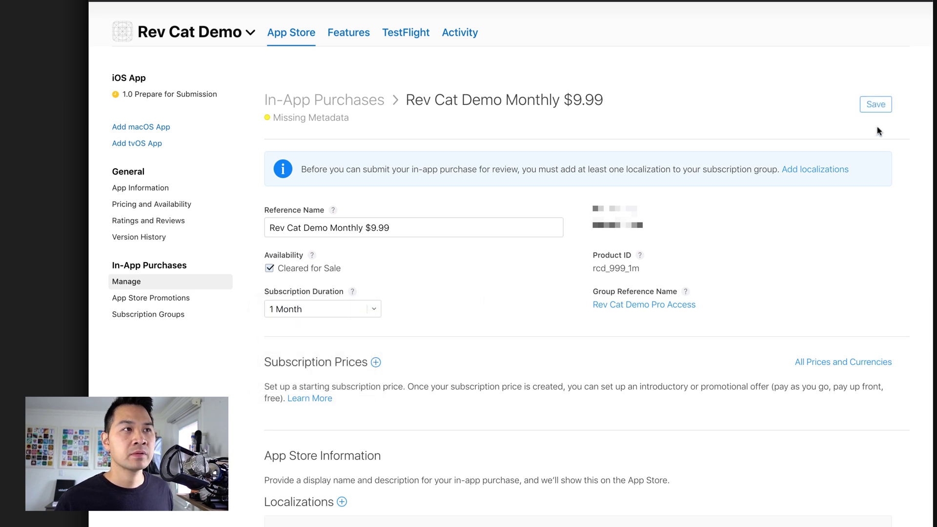
{"action": "left_click", "coordinate": [883, 102]}
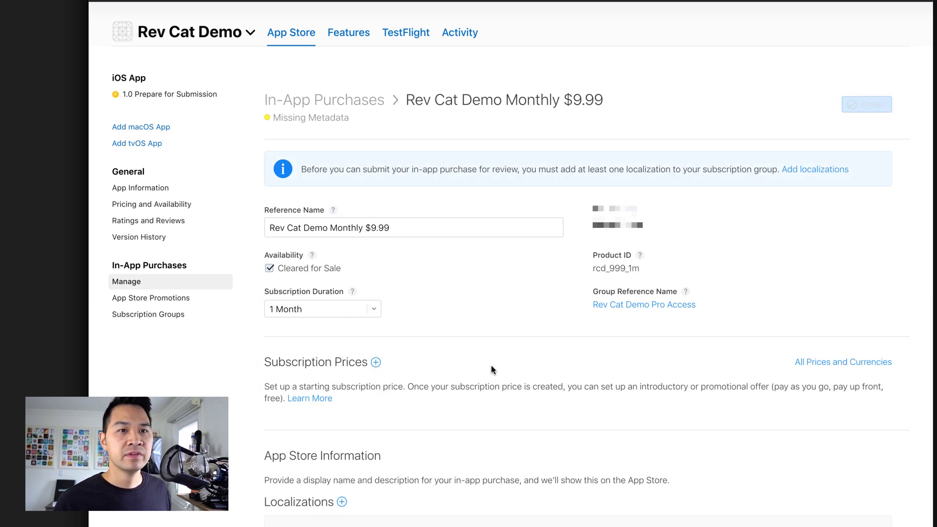
- Create a starting price of $9.99 in USD - US Dollar for the monthly subscription and save the pricing
{"action": "left_click", "coordinate": [375, 362]}
{"action": "left_click", "coordinate": [429, 329]}
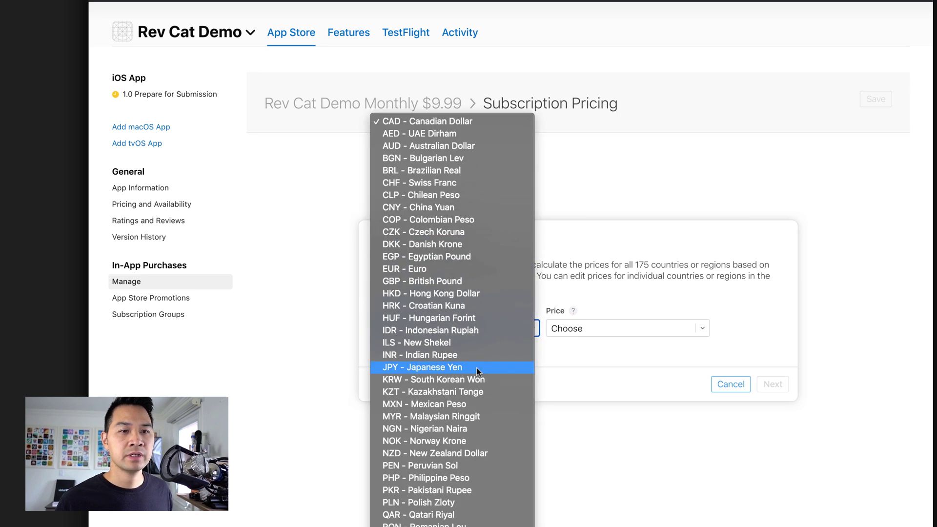
{"action": "type", "text": "usd"}
{"action": "key", "text": "Return"}
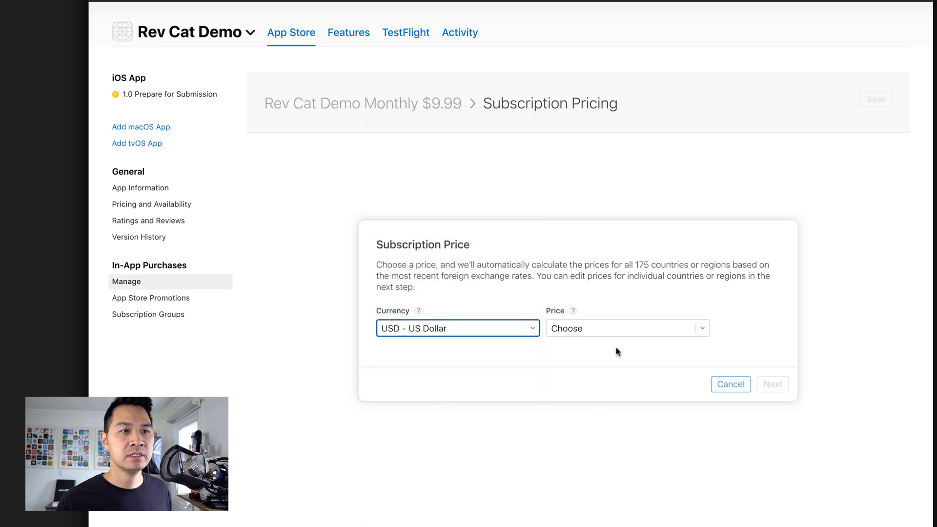
{"action": "left_click", "coordinate": [626, 327]}
{"action": "scroll", "coordinate": [624, 396], "scroll_direction": "down", "scroll_amount": 10}
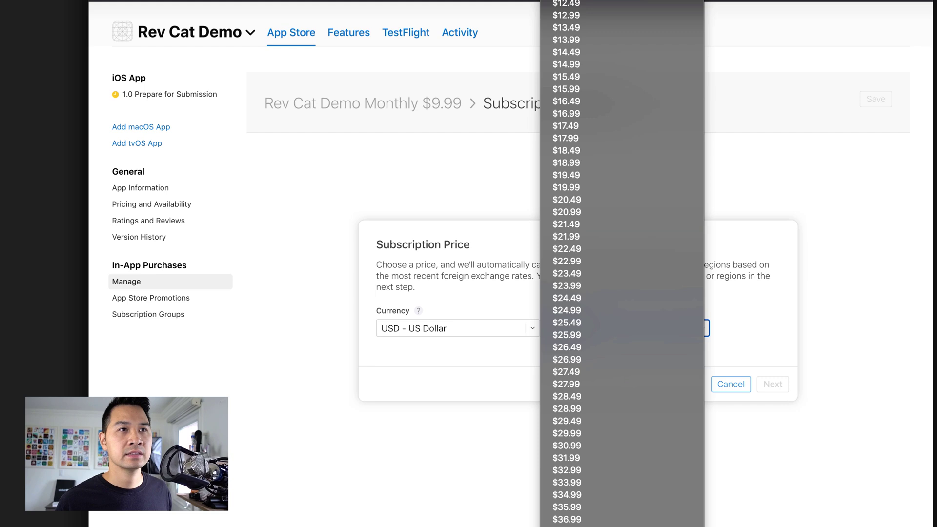
{"action": "type", "text": "$9.99"}
{"action": "key", "text": "Return"}
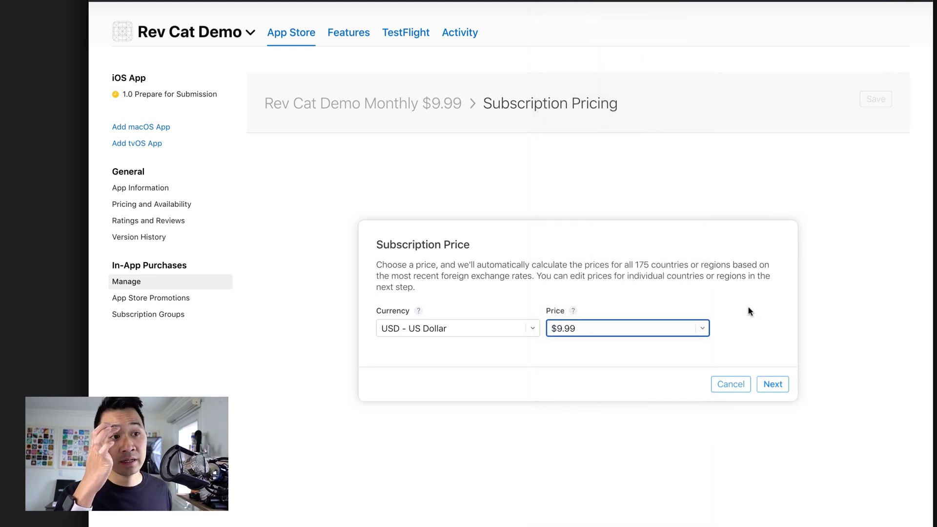
{"action": "left_click", "coordinate": [777, 388]}
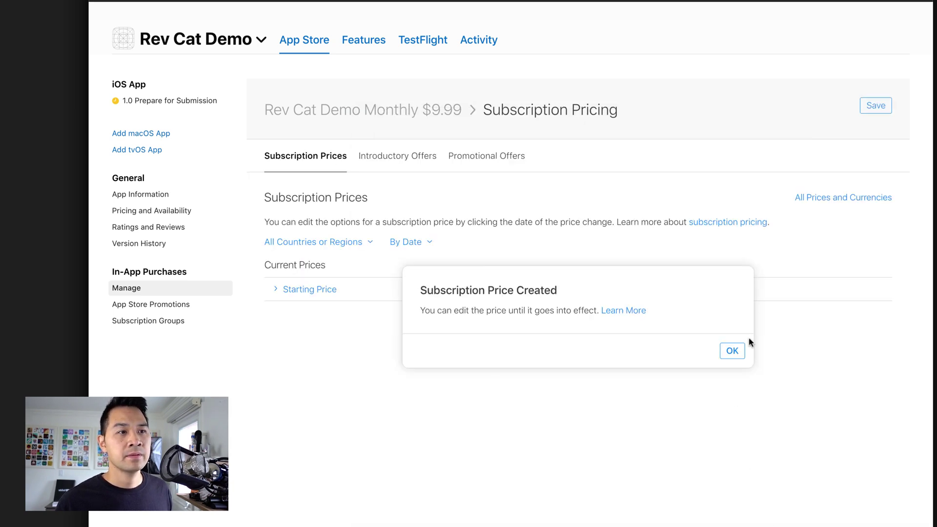
{"action": "left_click", "coordinate": [737, 356]}
{"action": "left_click", "coordinate": [875, 106]}
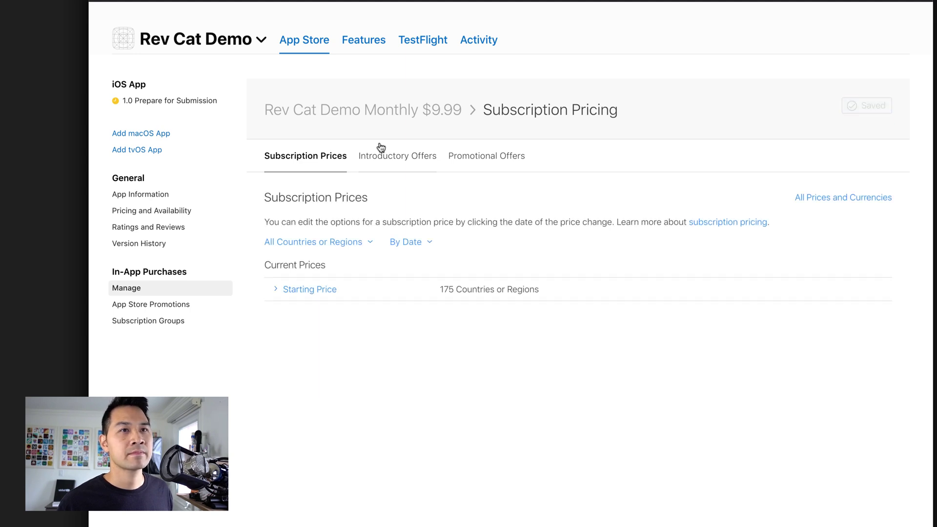
- Go back to the Rev Cat Demo Monthly $9.99 details and add an English (U.S.) localization
{"action": "left_click", "coordinate": [383, 116]}
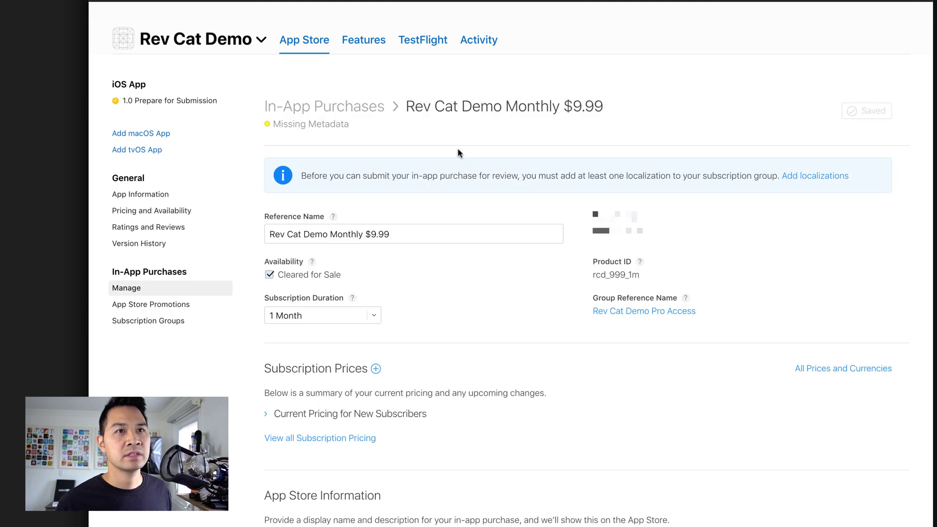
{"action": "scroll", "coordinate": [559, 193], "scroll_direction": "down", "scroll_amount": 4}
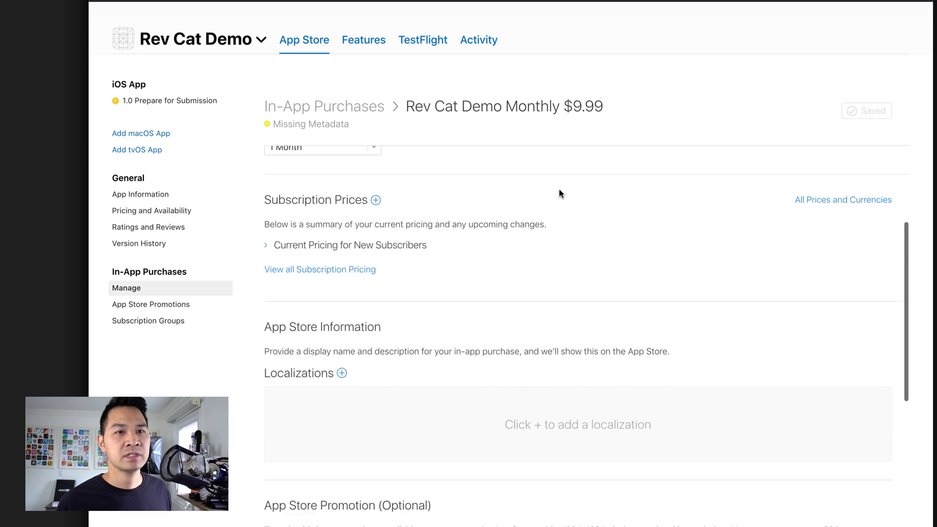
{"action": "left_click", "coordinate": [341, 374]}
{"action": "scroll", "coordinate": [366, 428], "scroll_direction": "down", "scroll_amount": 5}
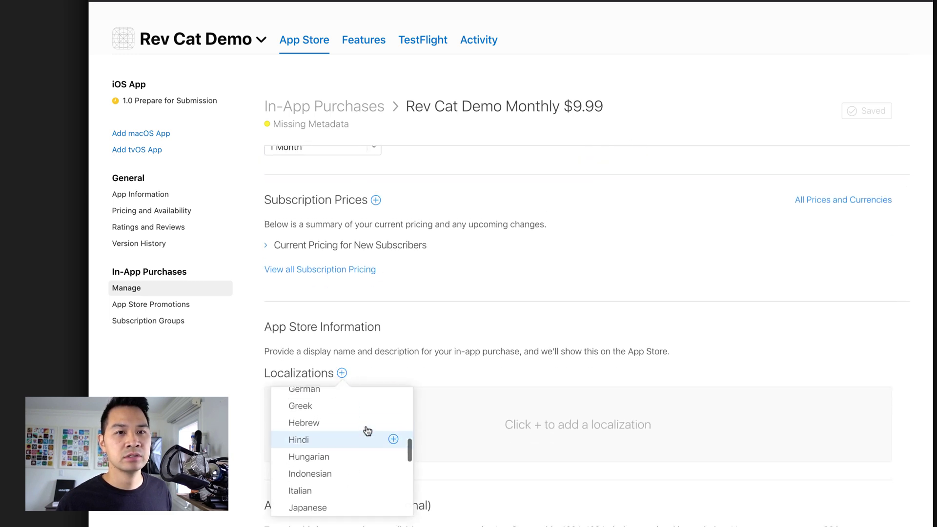
{"action": "scroll", "coordinate": [368, 430], "scroll_direction": "up", "scroll_amount": 2}
{"action": "left_click", "coordinate": [367, 430]}
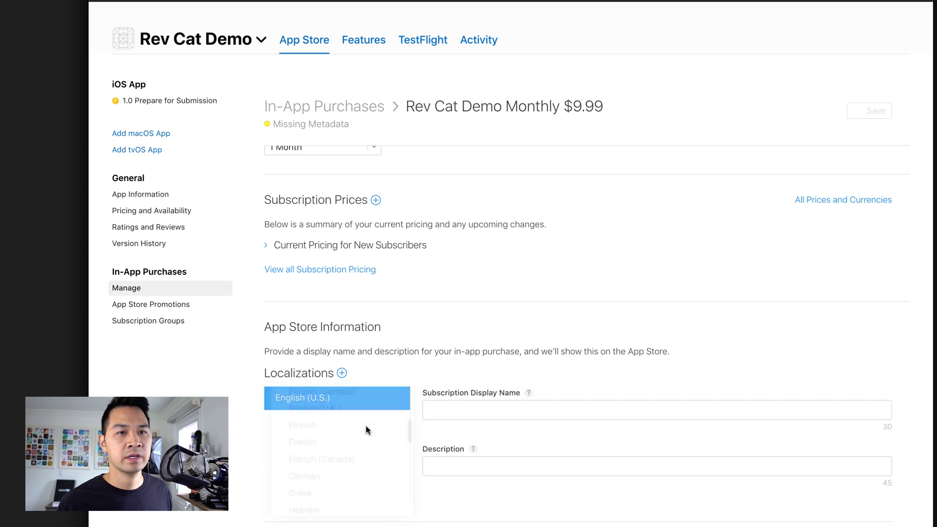
- Fill in Pro Access as both display name and description for the monthly subscription's English (U.S.) localization, and save
{"action": "left_click", "coordinate": [522, 416]}
{"action": "type", "text": "PJr"}
{"action": "key", "text": "BackSpace"}
{"action": "key", "text": "BackSpace"}
{"action": "type", "text": "ro"}
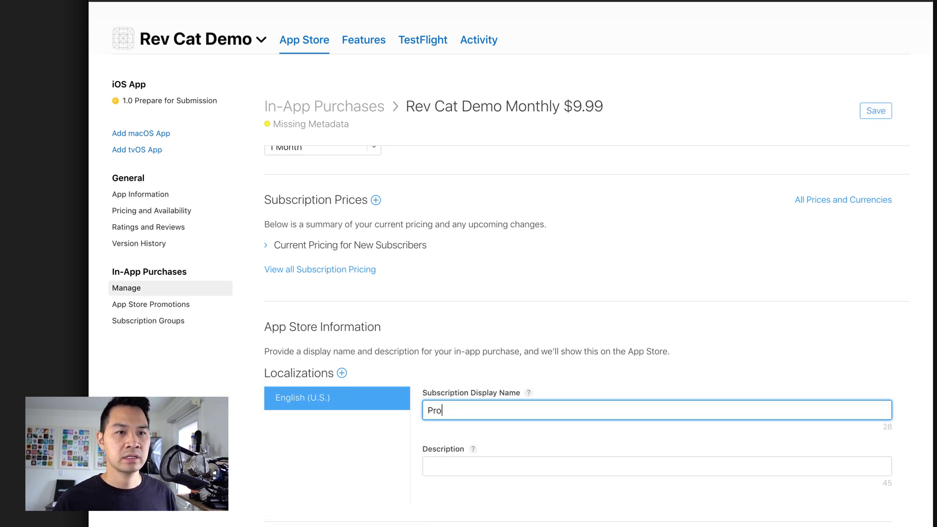
{"action": "type", "text": " Access"}
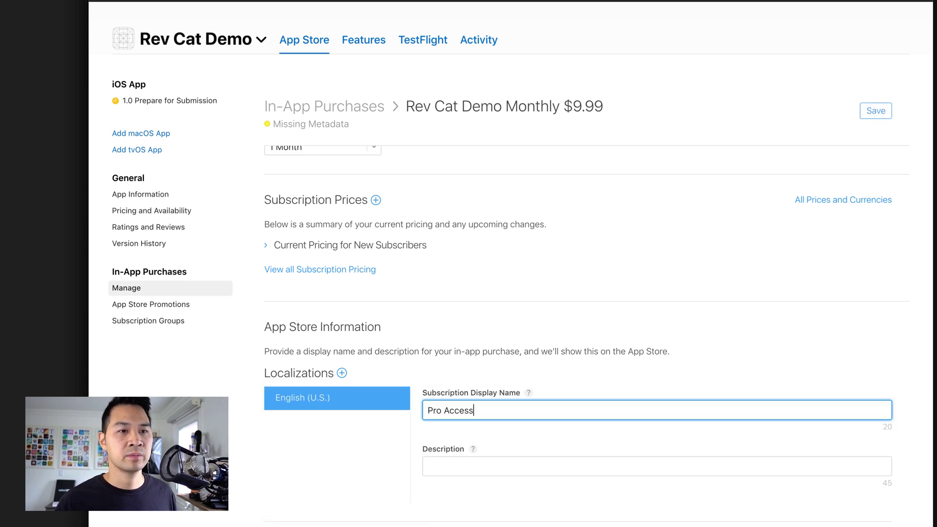
{"action": "key", "text": "super+a"}
{"action": "key", "text": "super+c"}
{"action": "left_click", "coordinate": [508, 475]}
{"action": "key", "text": "super+v"}
{"action": "left_click", "coordinate": [537, 496]}
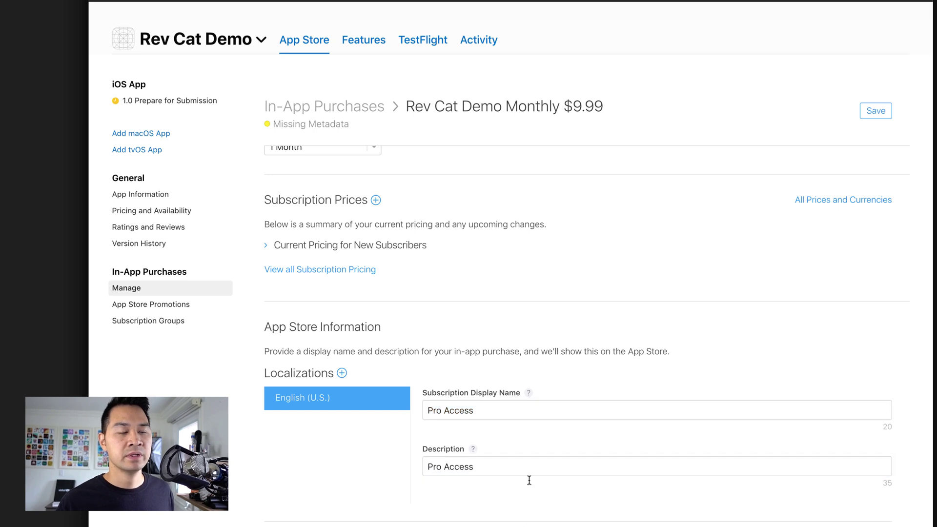
{"action": "scroll", "coordinate": [516, 435], "scroll_direction": "down", "scroll_amount": 5}
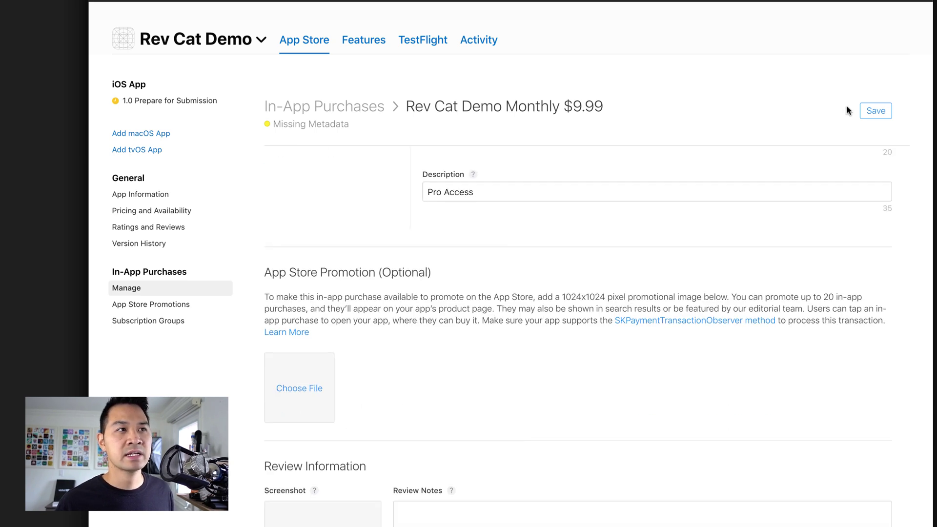
{"action": "left_click", "coordinate": [873, 111]}
- Upload 640x920.jpg from the Desktop as the monthly subscription's review screenshot and save the change
{"action": "scroll", "coordinate": [468, 348], "scroll_direction": "down", "scroll_amount": 2}
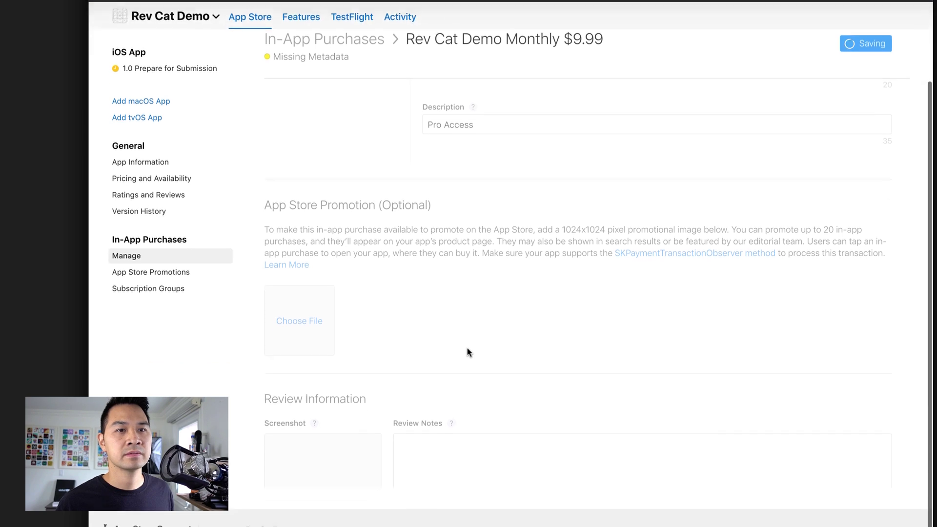
{"action": "scroll", "coordinate": [385, 393], "scroll_direction": "down", "scroll_amount": 3}
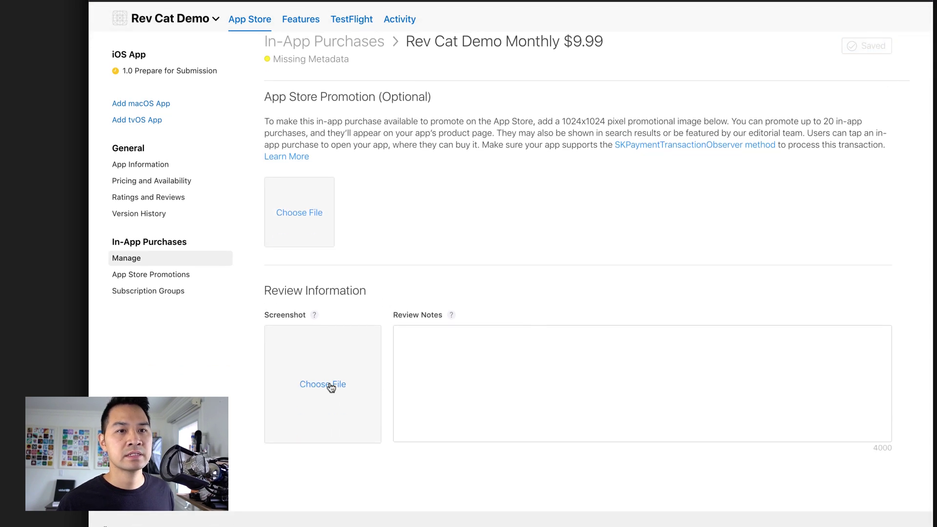
{"action": "left_click", "coordinate": [330, 387]}
{"action": "scroll", "coordinate": [454, 161], "scroll_direction": "down", "scroll_amount": 10}
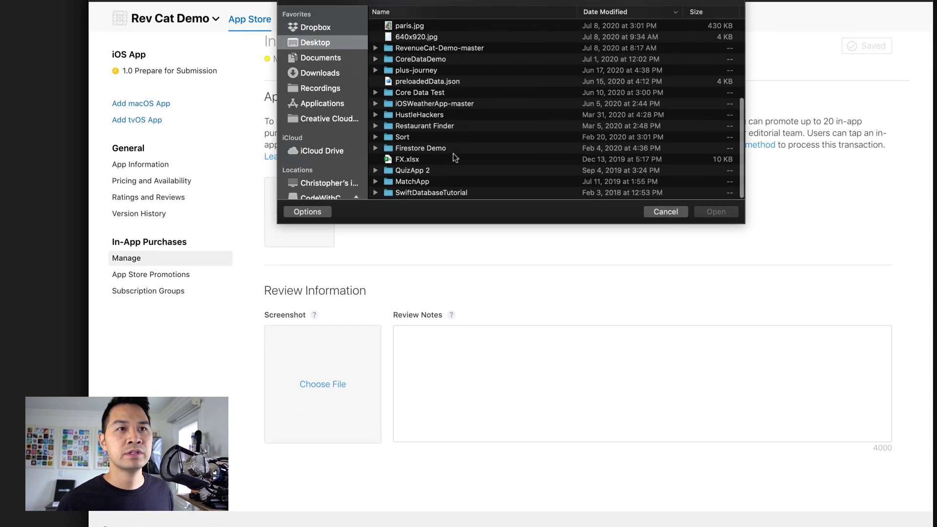
{"action": "double_click", "coordinate": [423, 36]}
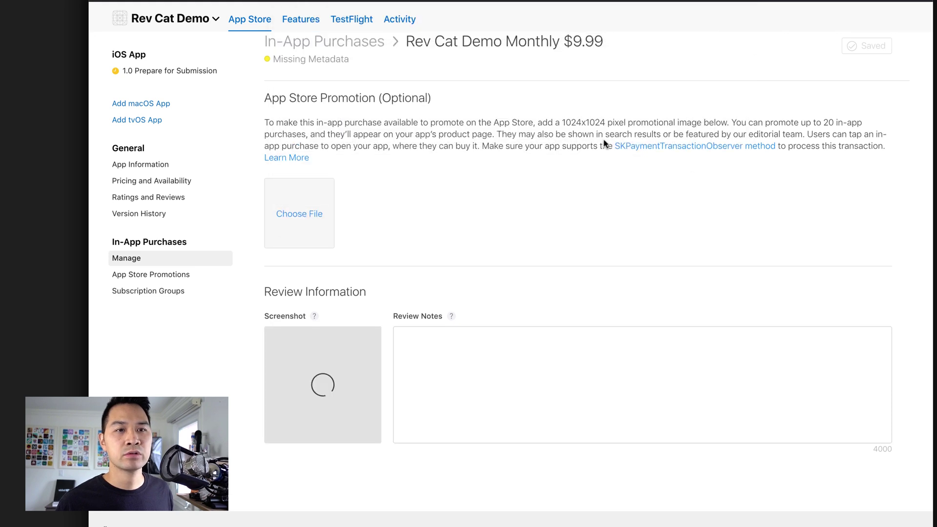
{"action": "left_click", "coordinate": [873, 48]}
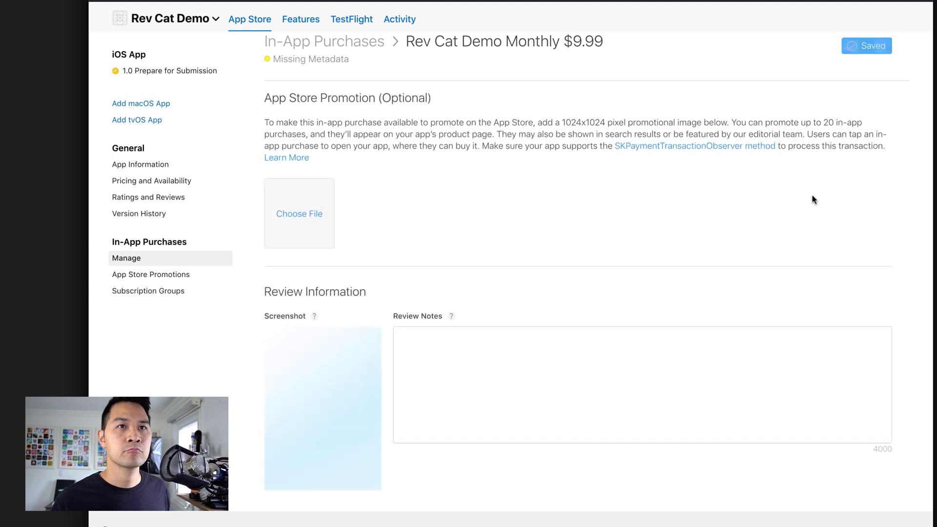
- Leave the monthly subscription and open the Rev Cat Demo Pro Access subscription group's details
{"action": "scroll", "coordinate": [394, 78], "scroll_direction": "up", "scroll_amount": 3}
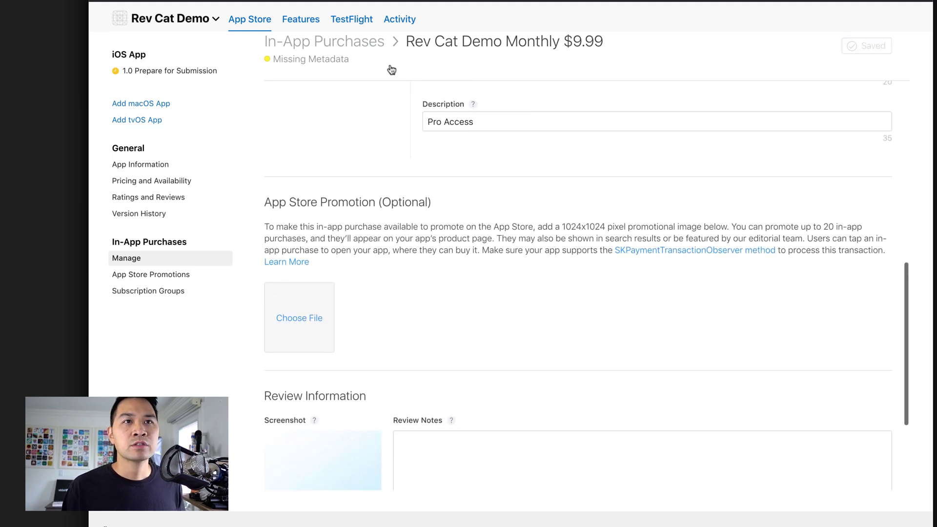
{"action": "left_click", "coordinate": [373, 47]}
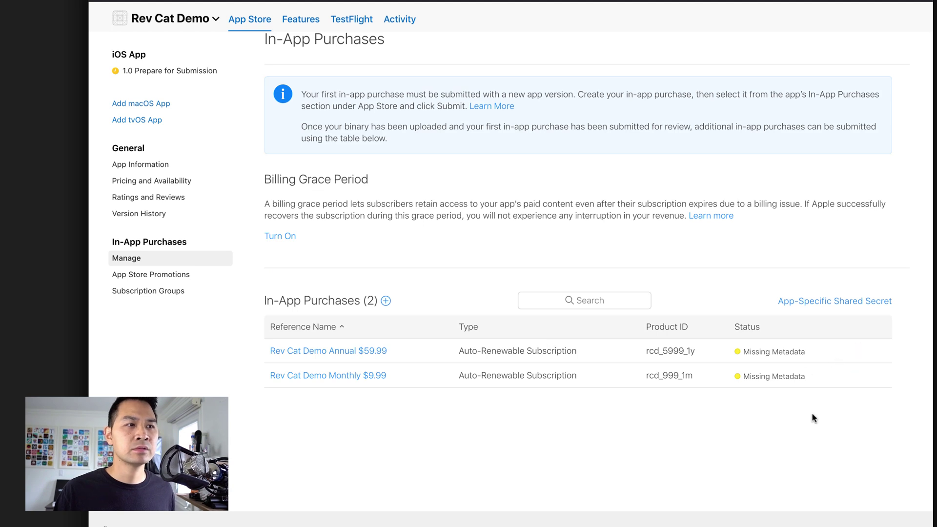
{"action": "left_click", "coordinate": [167, 291]}
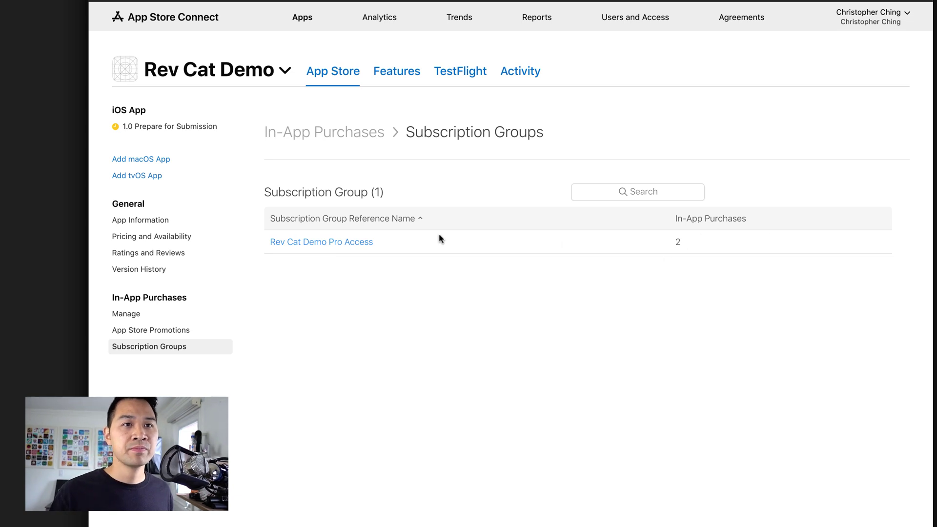
{"action": "left_click", "coordinate": [349, 244]}
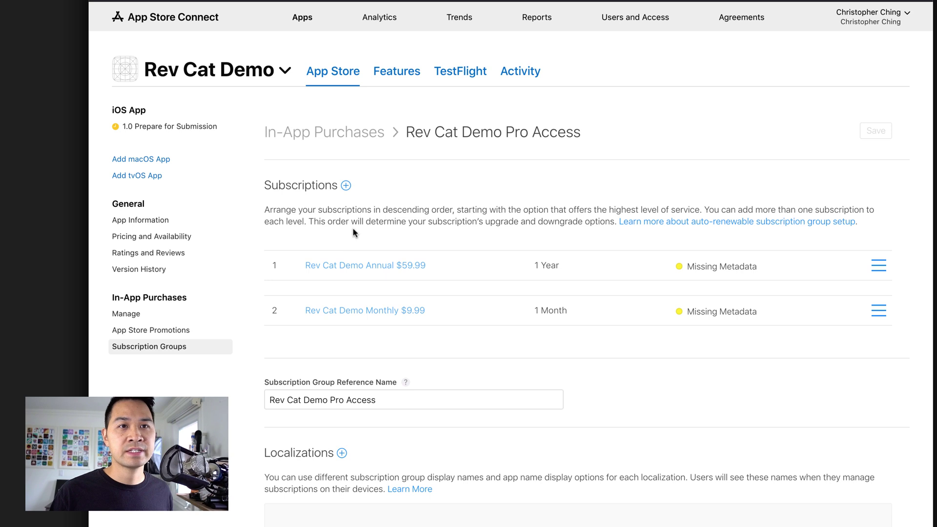
- Add an English (U.S.) localization to the Rev Cat Demo Pro Access subscription group
{"action": "scroll", "coordinate": [347, 214], "scroll_direction": "down", "scroll_amount": 1}
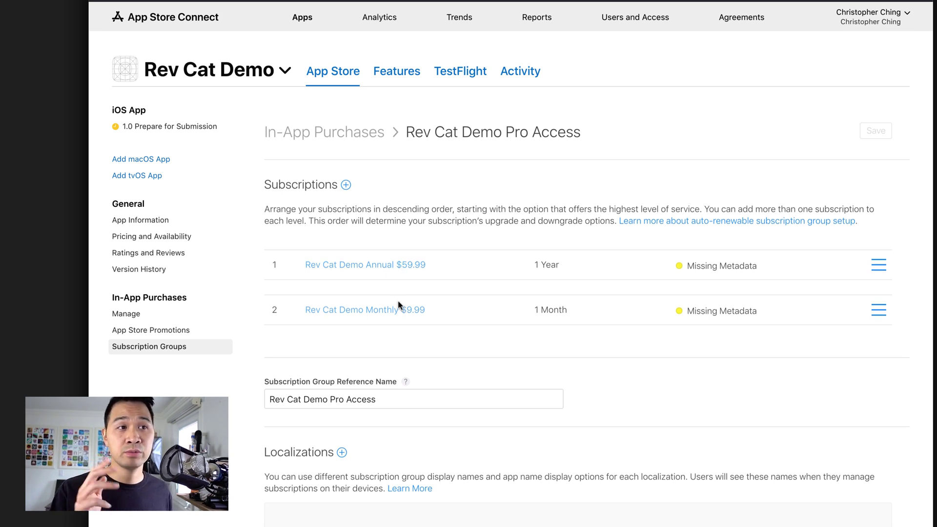
{"action": "scroll", "coordinate": [502, 262], "scroll_direction": "down", "scroll_amount": 5}
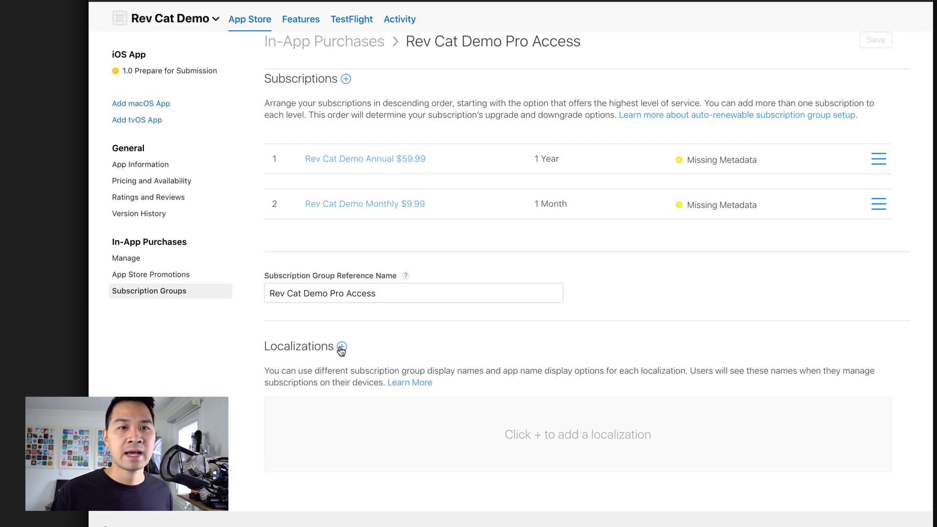
{"action": "left_click", "coordinate": [342, 347]}
{"action": "scroll", "coordinate": [336, 406], "scroll_direction": "down", "scroll_amount": 2}
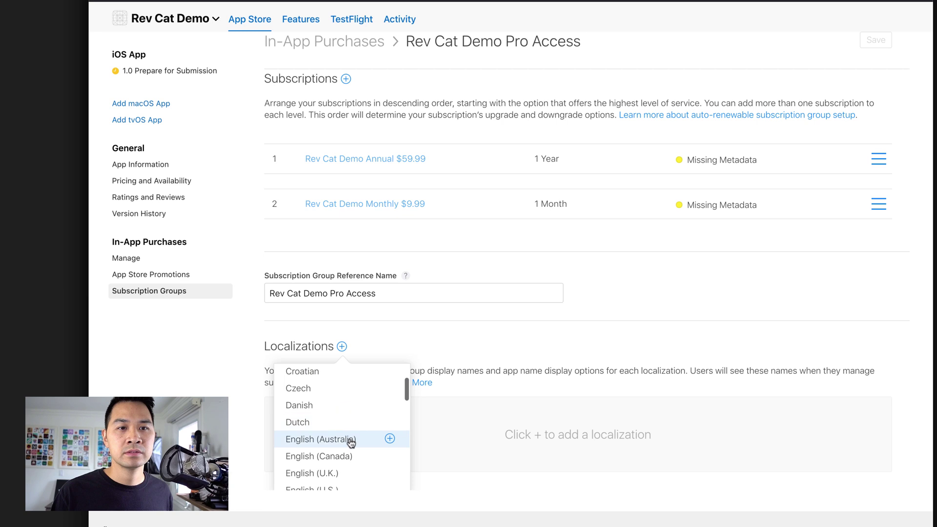
{"action": "scroll", "coordinate": [350, 442], "scroll_direction": "down", "scroll_amount": 1}
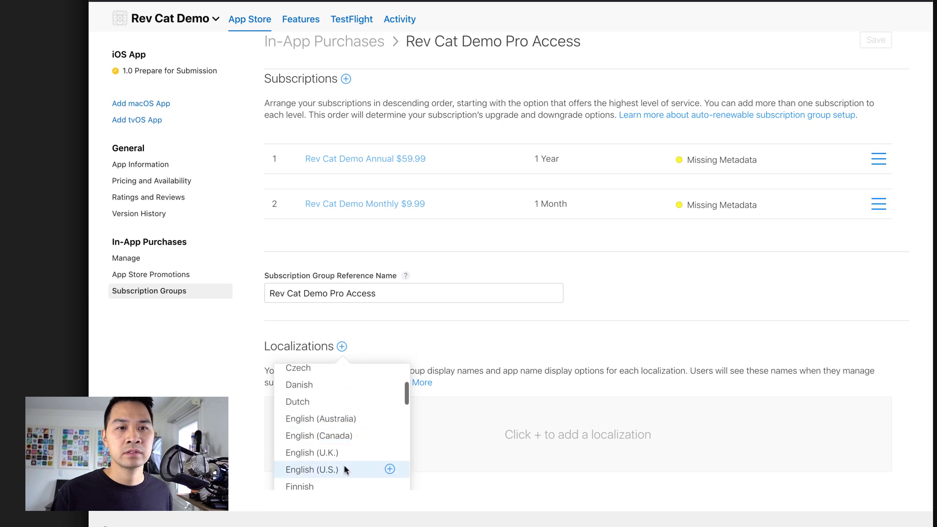
{"action": "left_click", "coordinate": [345, 470]}
- Set the subscription group's display name to Rev Cat Demo Subscription in the English (U.S.) localization
{"action": "scroll", "coordinate": [634, 391], "scroll_direction": "down", "scroll_amount": 3}
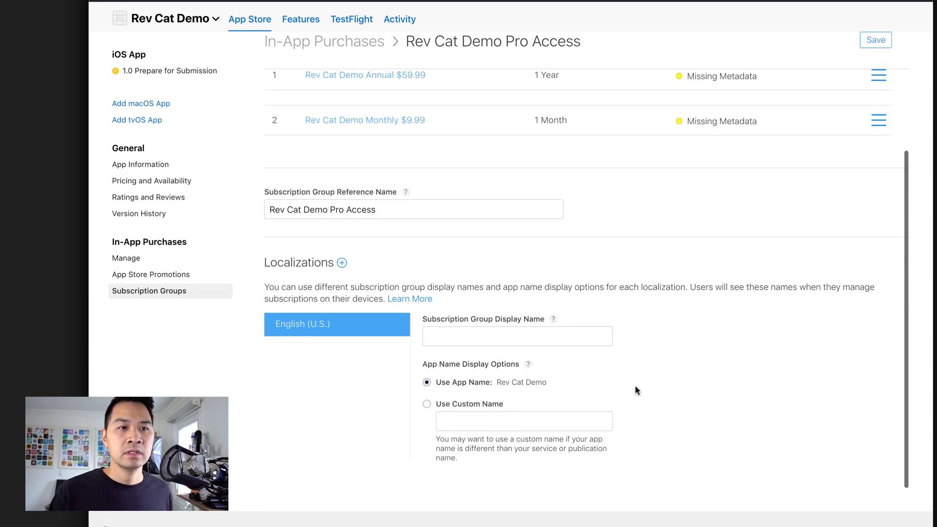
{"action": "left_click", "coordinate": [492, 337]}
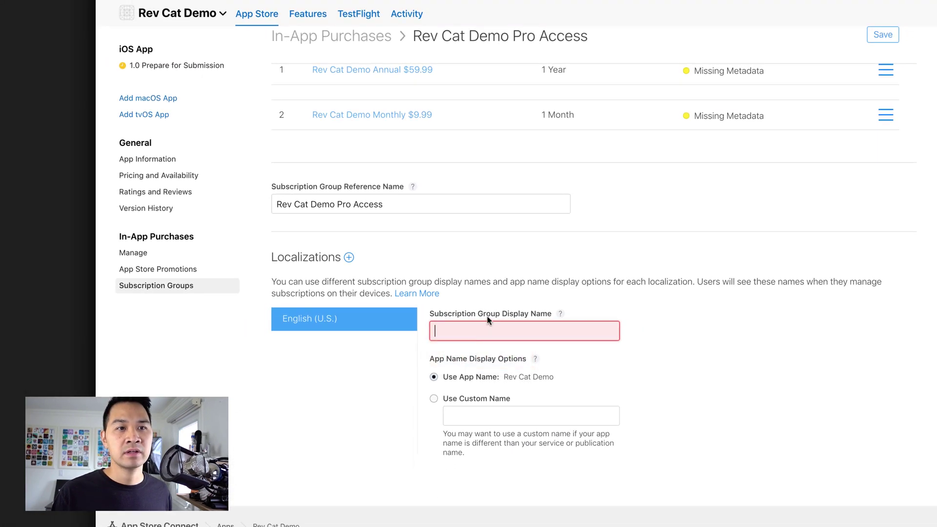
{"action": "left_click", "coordinate": [463, 330]}
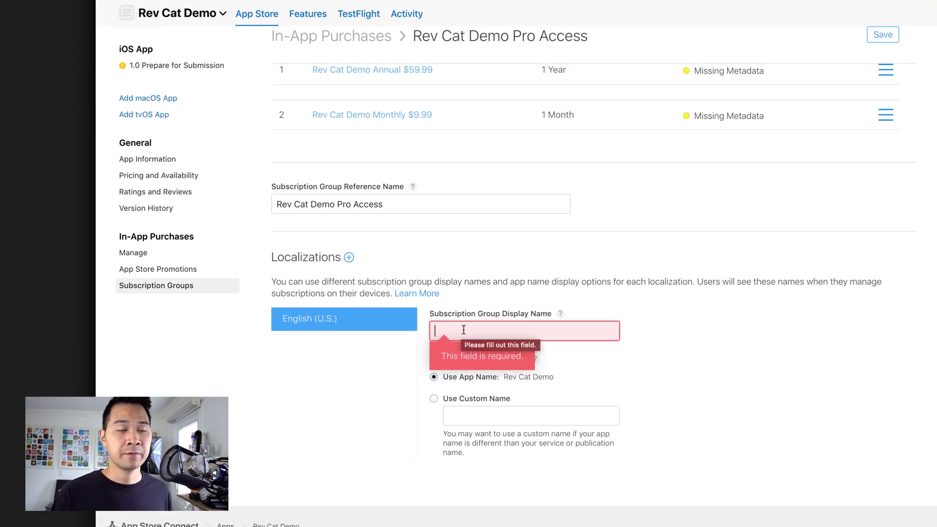
{"action": "type", "text": "Re"}
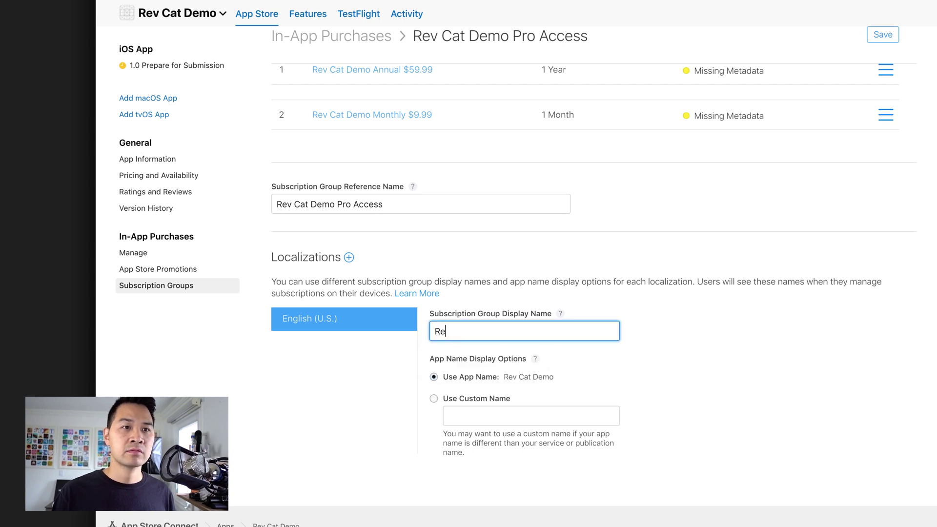
{"action": "type", "text": "v Cat Demo S"}
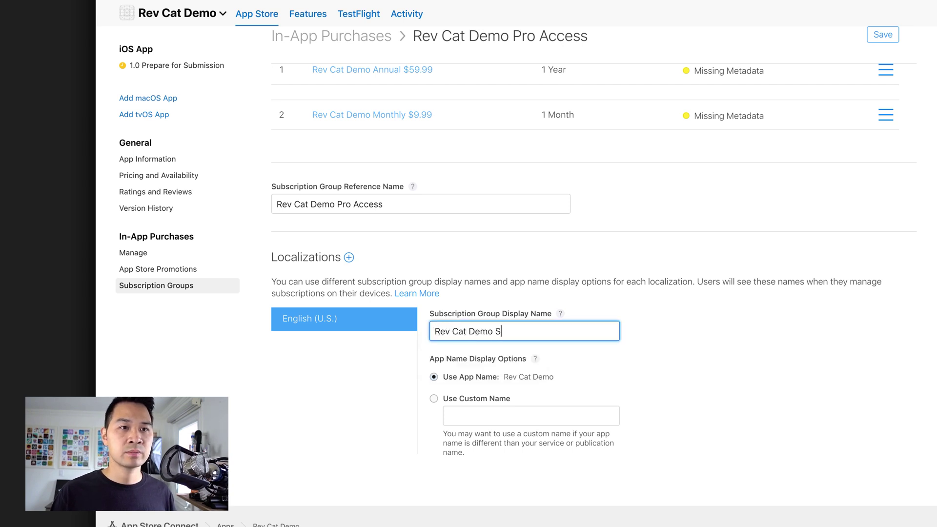
{"action": "type", "text": "ubscription"}
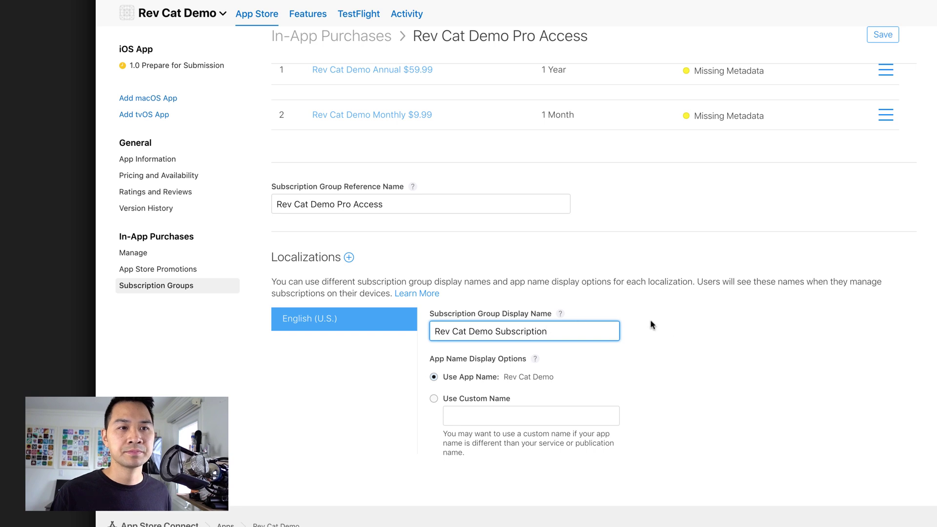
{"action": "left_click", "coordinate": [685, 335]}
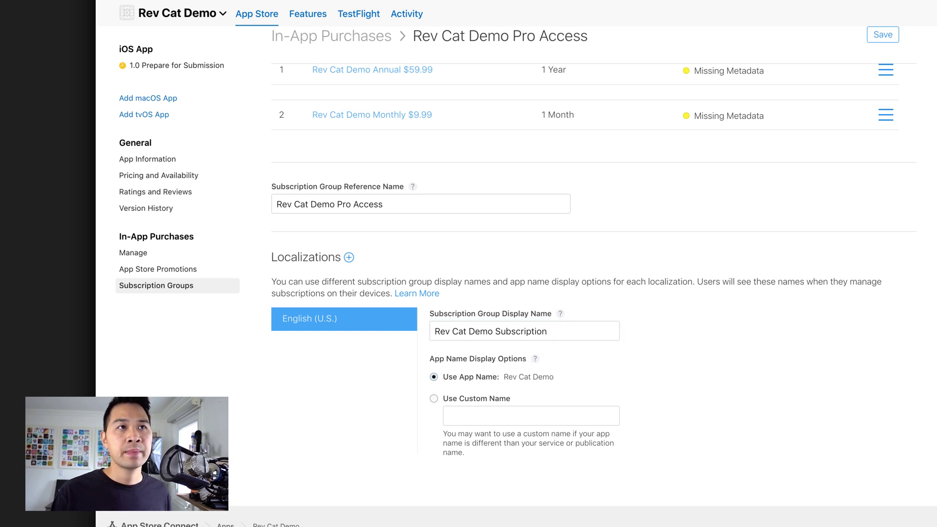
- Check the Subscription Group Display Name and App Name guidance in RevenueCat's iOS Product Setup guide and return to App Store Connect
{"action": "key", "text": "ctrl+Tab"}
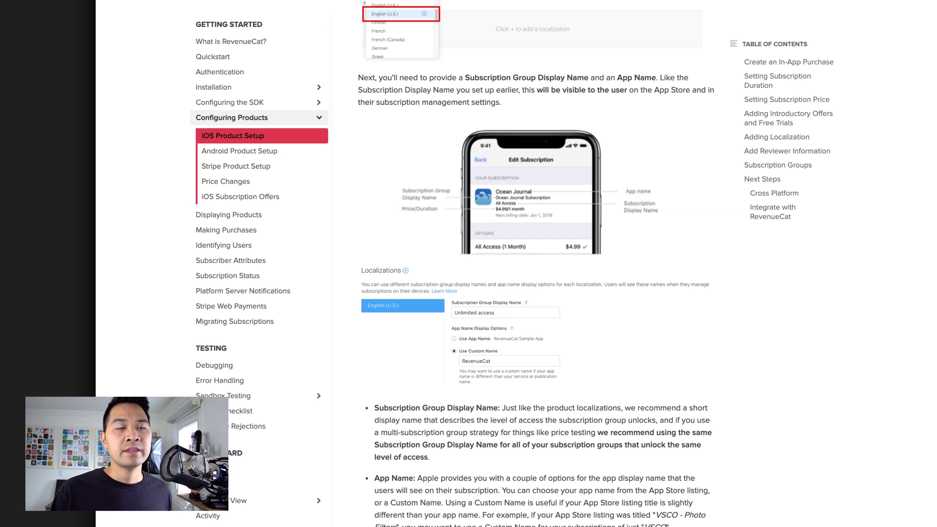
{"action": "key", "text": "ctrl+Tab"}
{"action": "key", "text": "ctrl+Tab"}
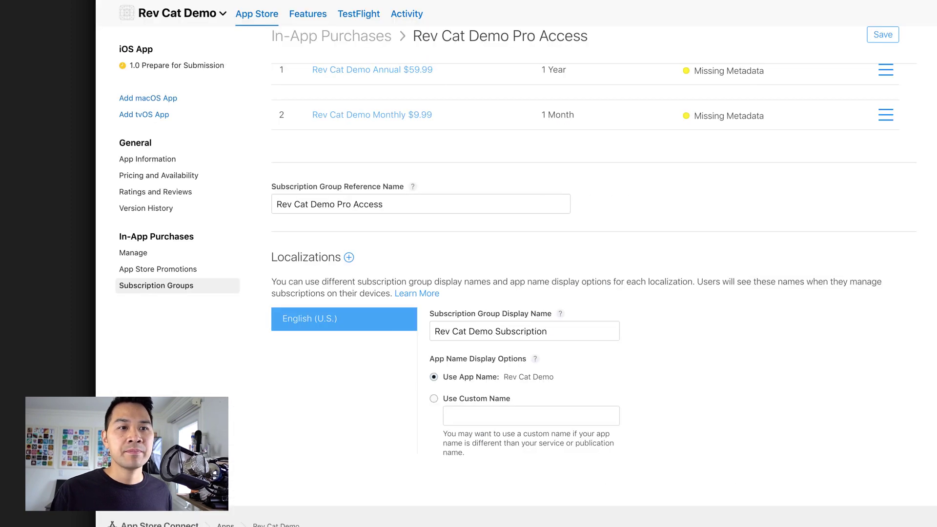
- Set the group's app name display option to the custom name Rev Cat Demo and save the localization
{"action": "left_click", "coordinate": [433, 399]}
{"action": "left_click", "coordinate": [433, 378]}
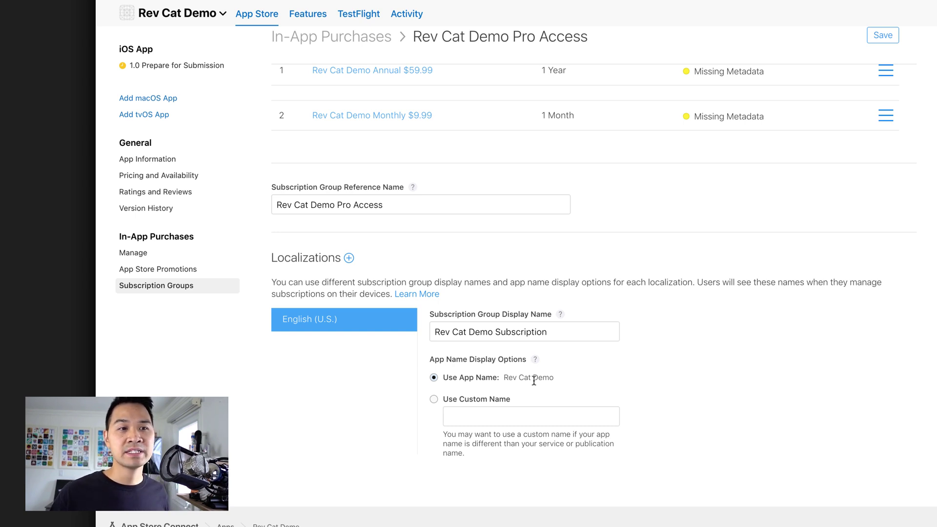
{"action": "left_click", "coordinate": [434, 400]}
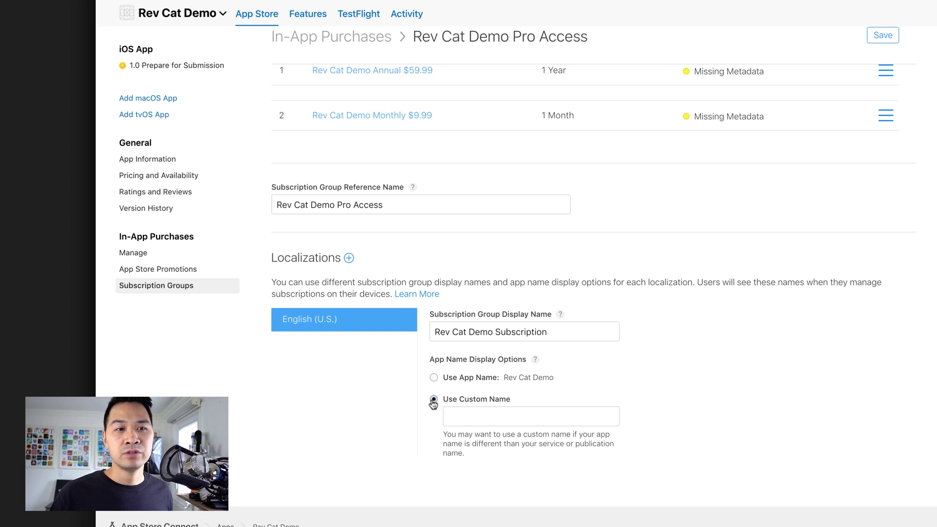
{"action": "left_click", "coordinate": [497, 420]}
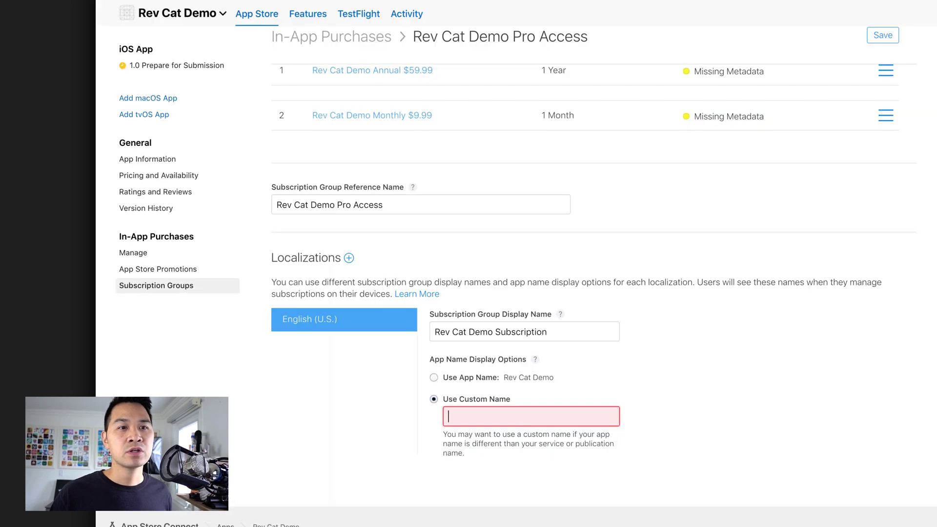
{"action": "type", "text": "Rec"}
{"action": "key", "text": "BackSpace"}
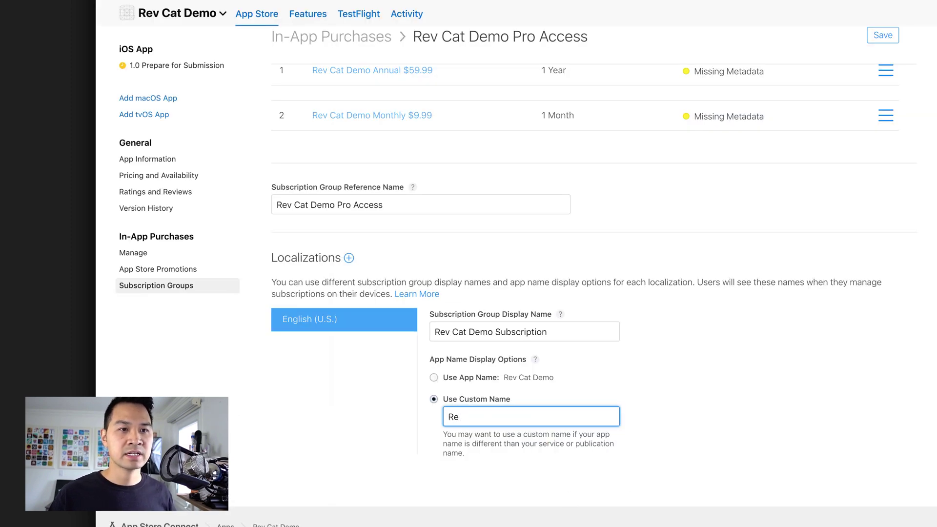
{"action": "type", "text": "v Cat Demo"}
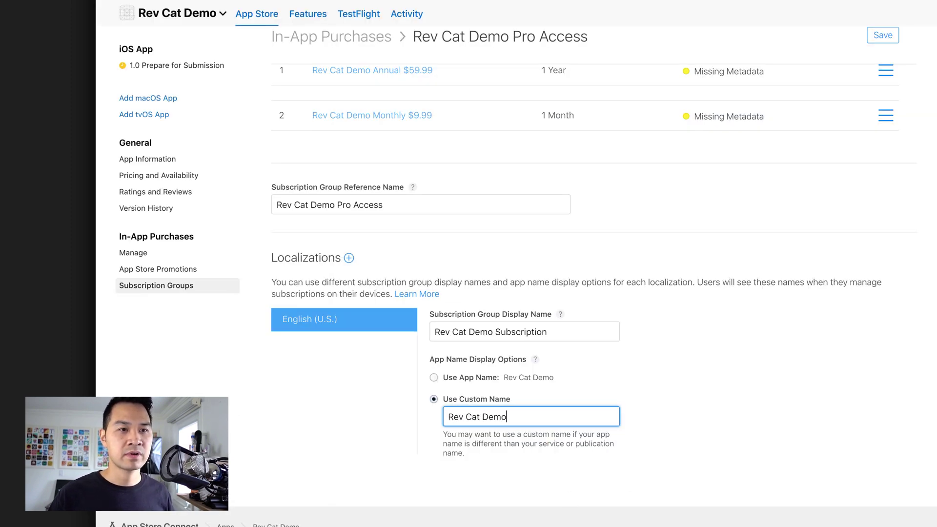
{"action": "left_click", "coordinate": [718, 387]}
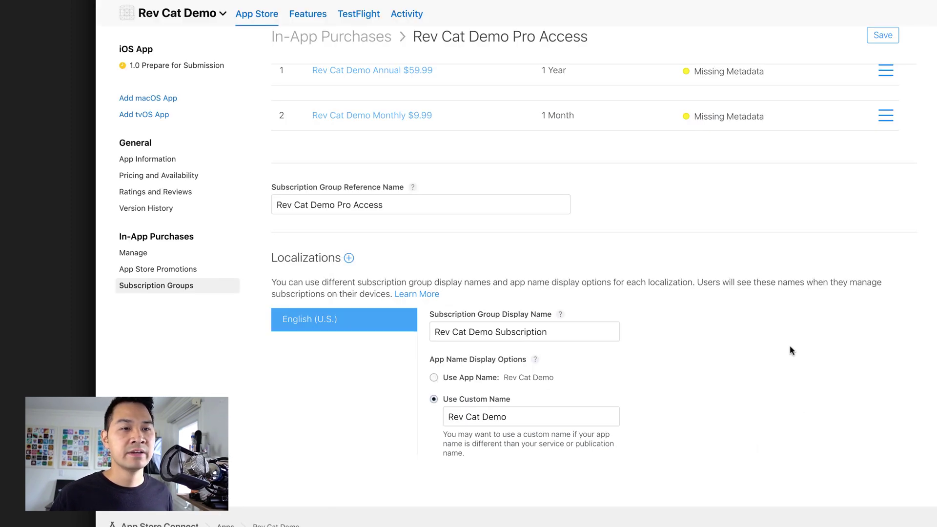
{"action": "left_click", "coordinate": [883, 39]}
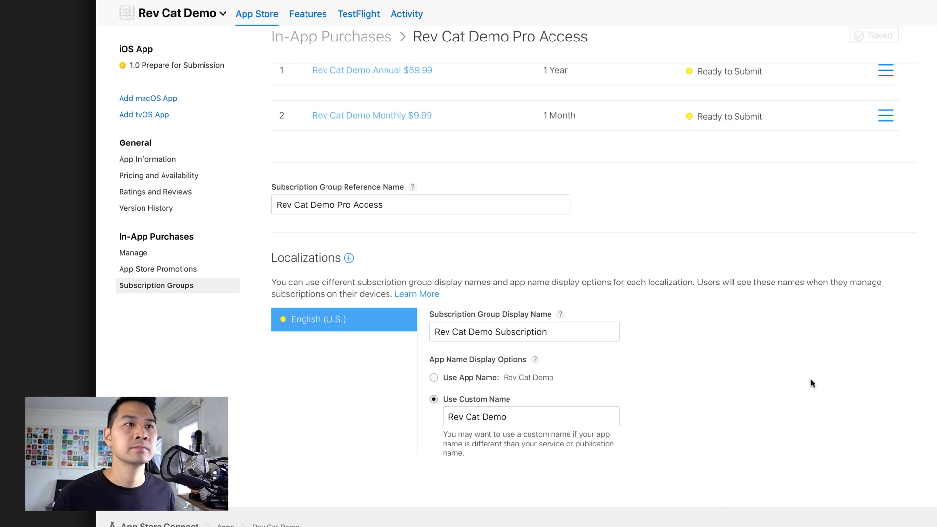
{"action": "scroll", "coordinate": [811, 381], "scroll_direction": "up", "scroll_amount": 3}
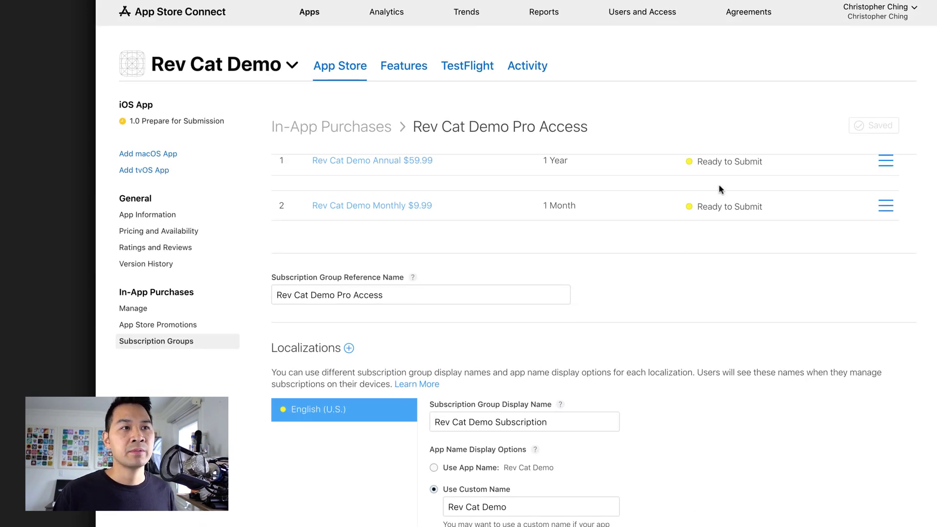